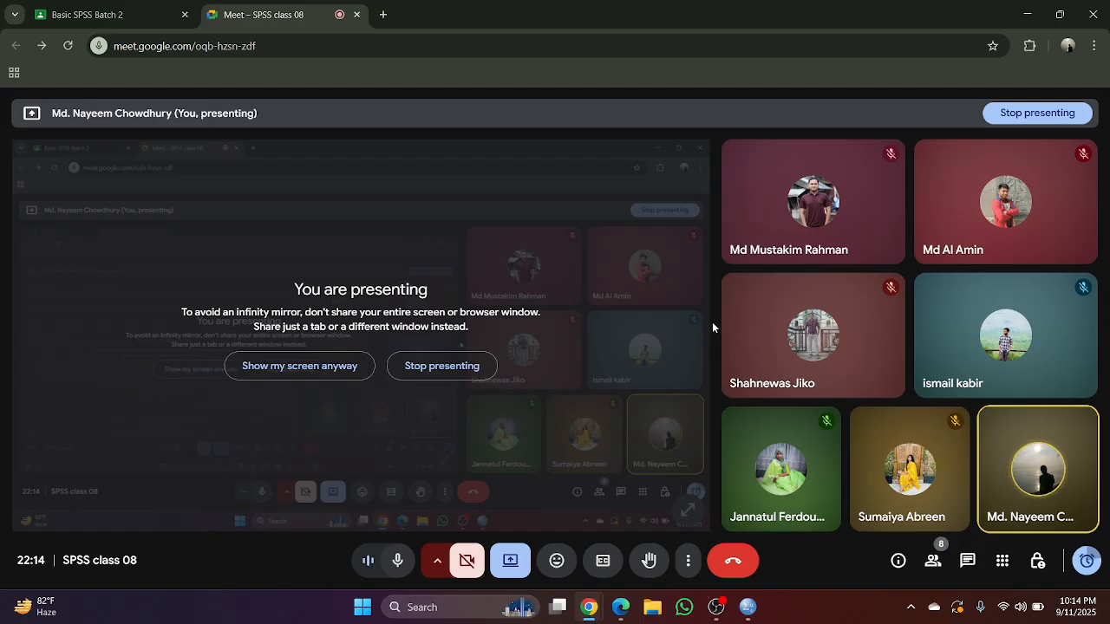
Switch to SPSS Statistics, dismiss the welcome dialog and import Sheet1 of the Excel file L_13 dataset.xlsx.
{"action": "left_click", "coordinate": [1026, 13]}
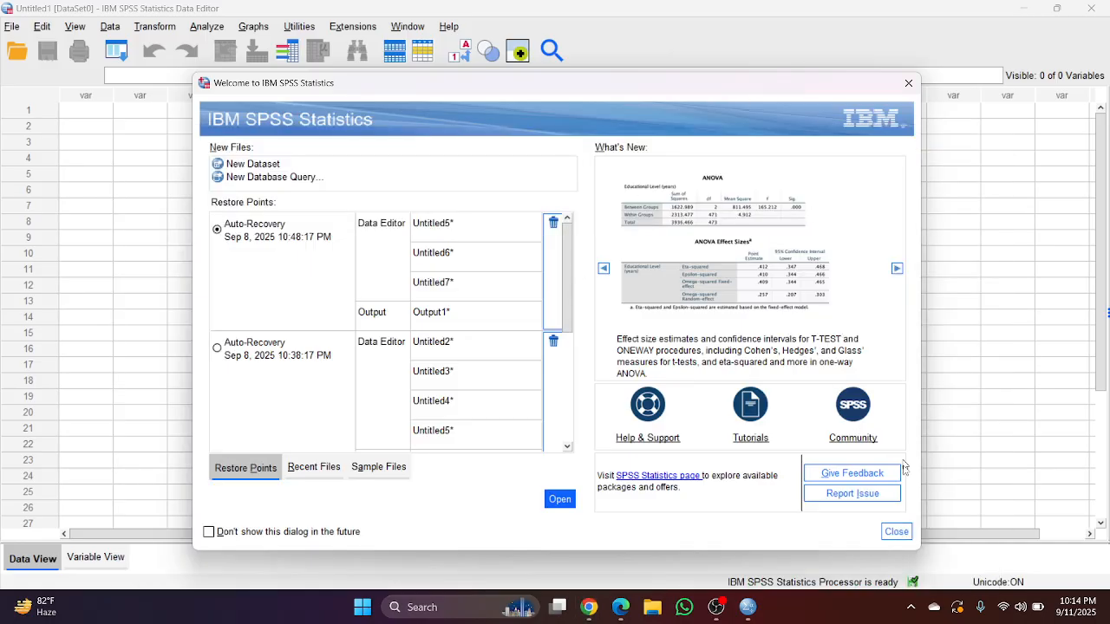
{"action": "left_click", "coordinate": [908, 535]}
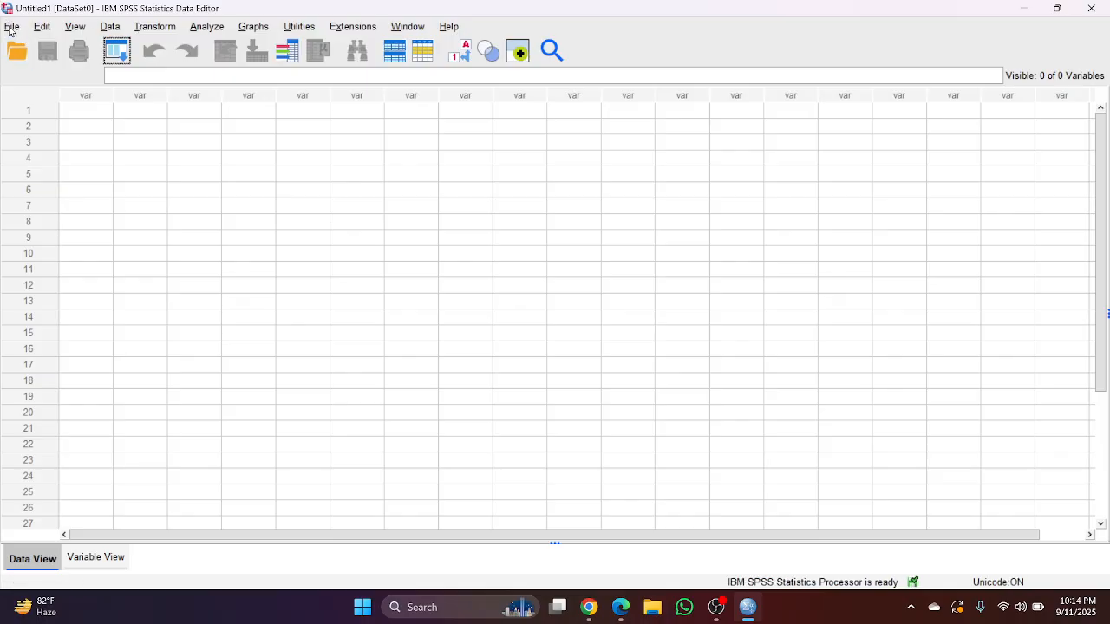
{"action": "left_click", "coordinate": [10, 26]}
{"action": "mouse_move", "coordinate": [71, 83]}
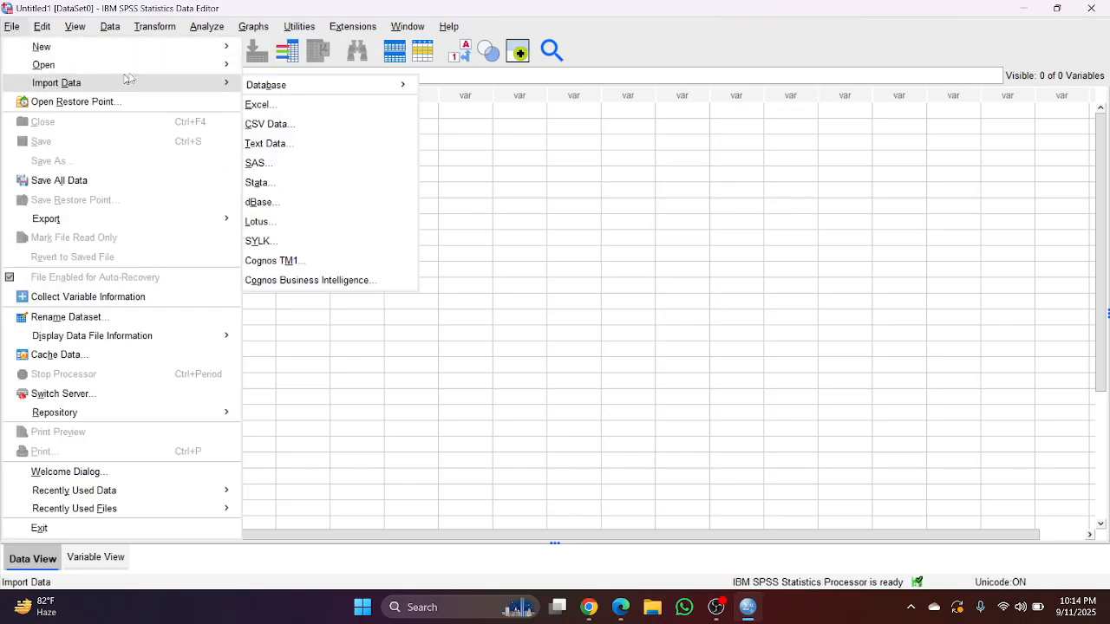
{"action": "left_click", "coordinate": [258, 105]}
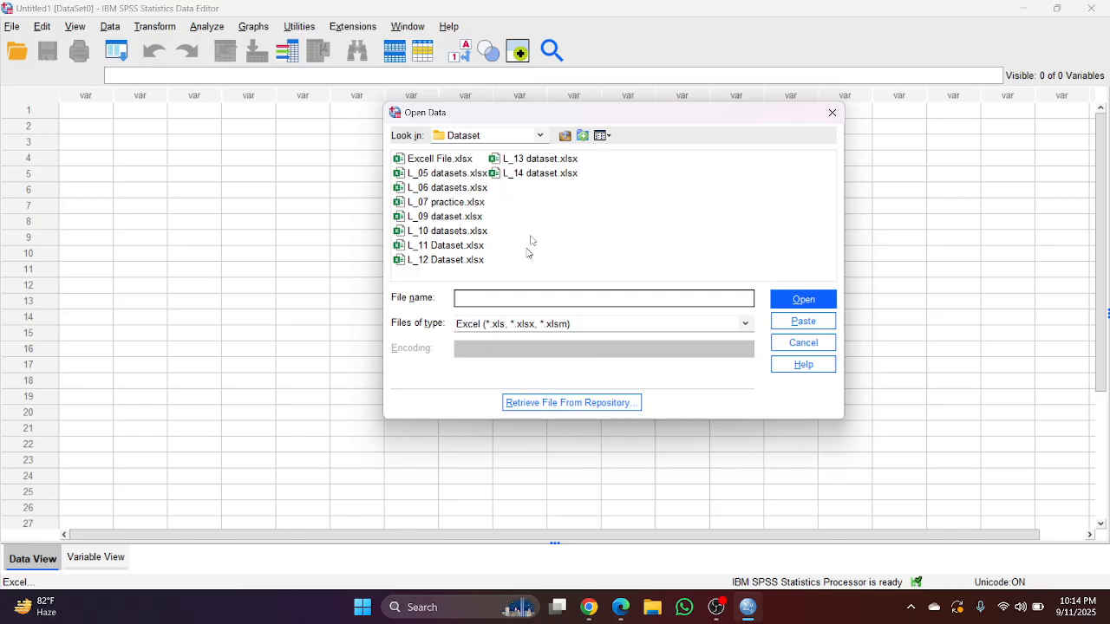
{"action": "left_click", "coordinate": [561, 161]}
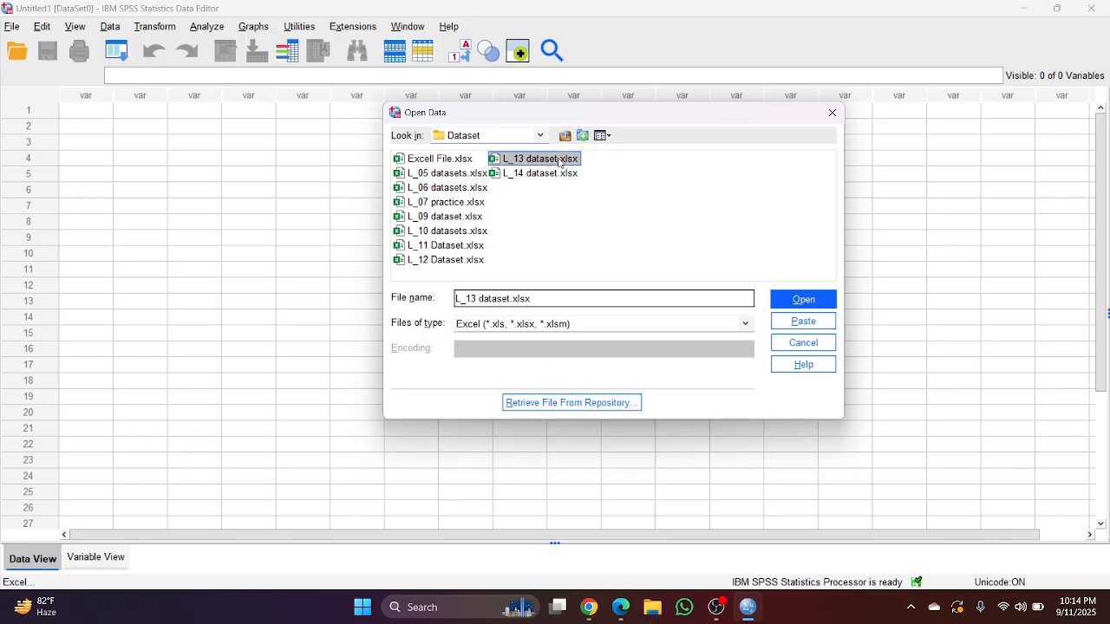
{"action": "left_click", "coordinate": [793, 302]}
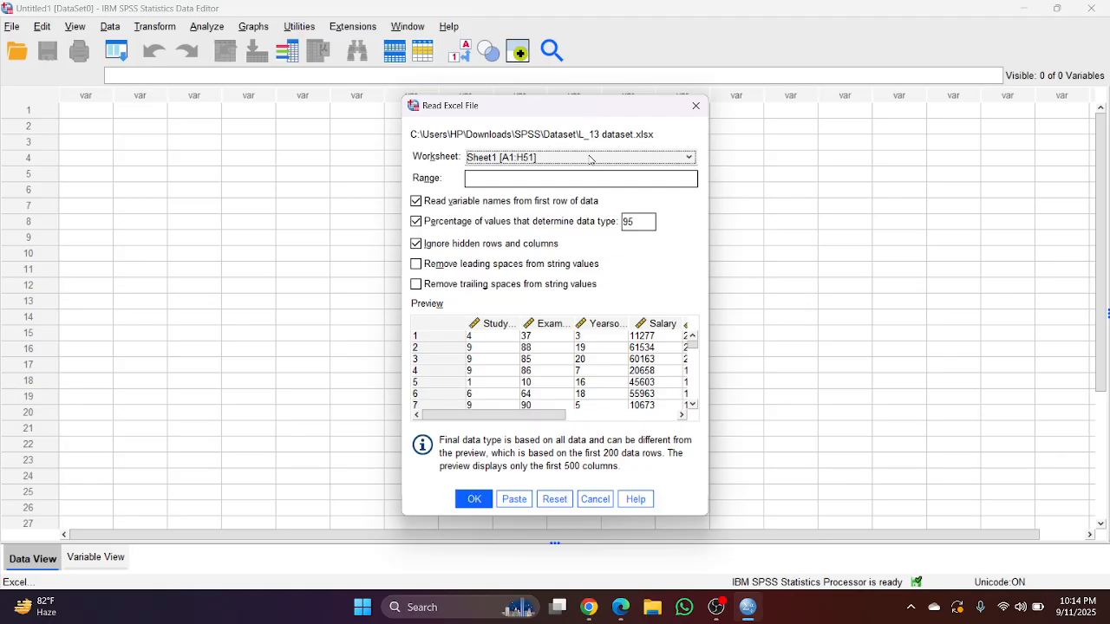
{"action": "left_click", "coordinate": [593, 160]}
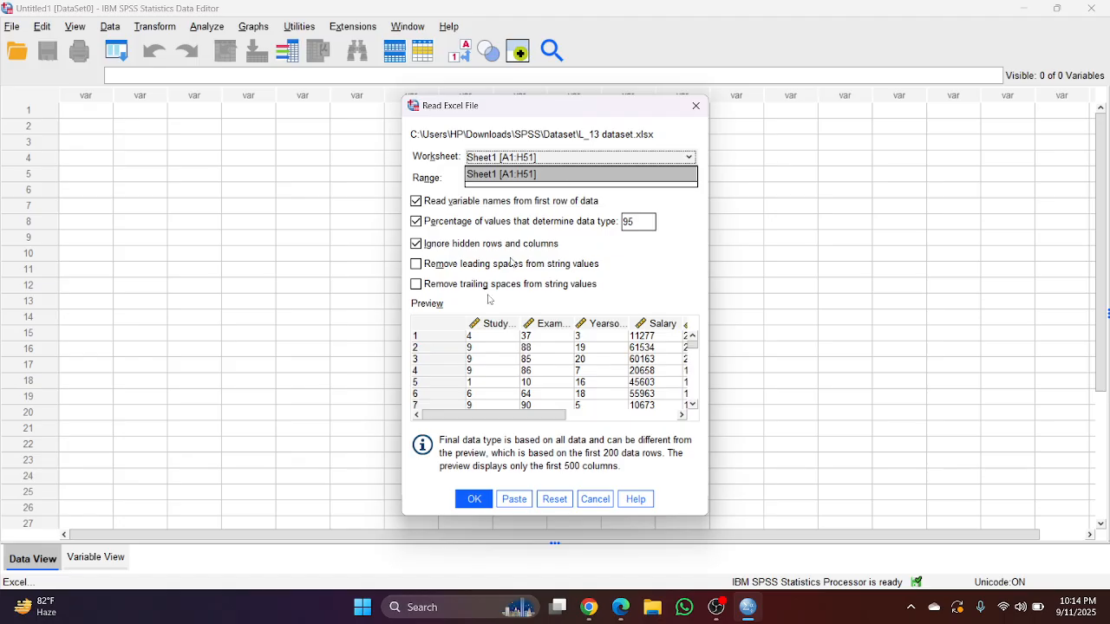
{"action": "left_click", "coordinate": [473, 498]}
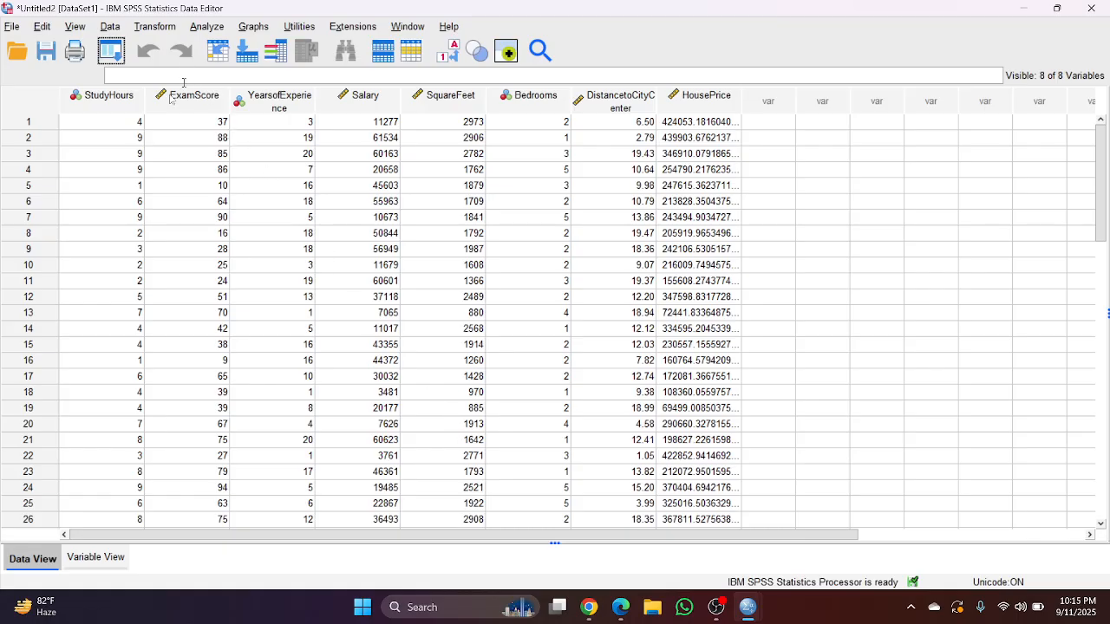
Set up a bivariate correlation with Study Hours and Exam Score as the variables.
{"action": "left_click", "coordinate": [101, 98]}
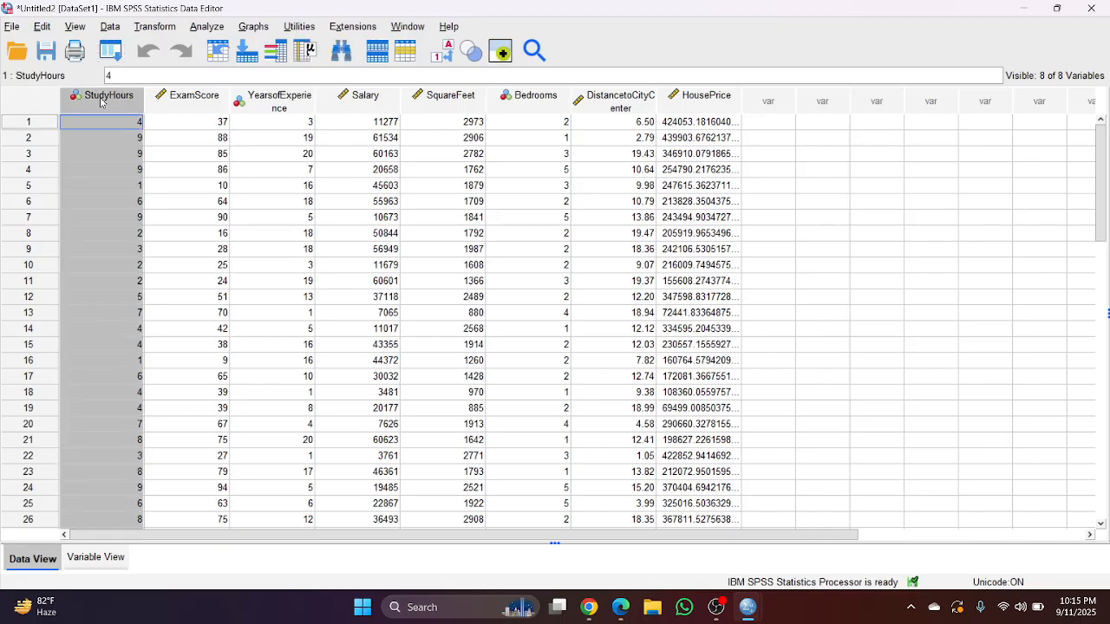
{"action": "key", "text": "shift+Right"}
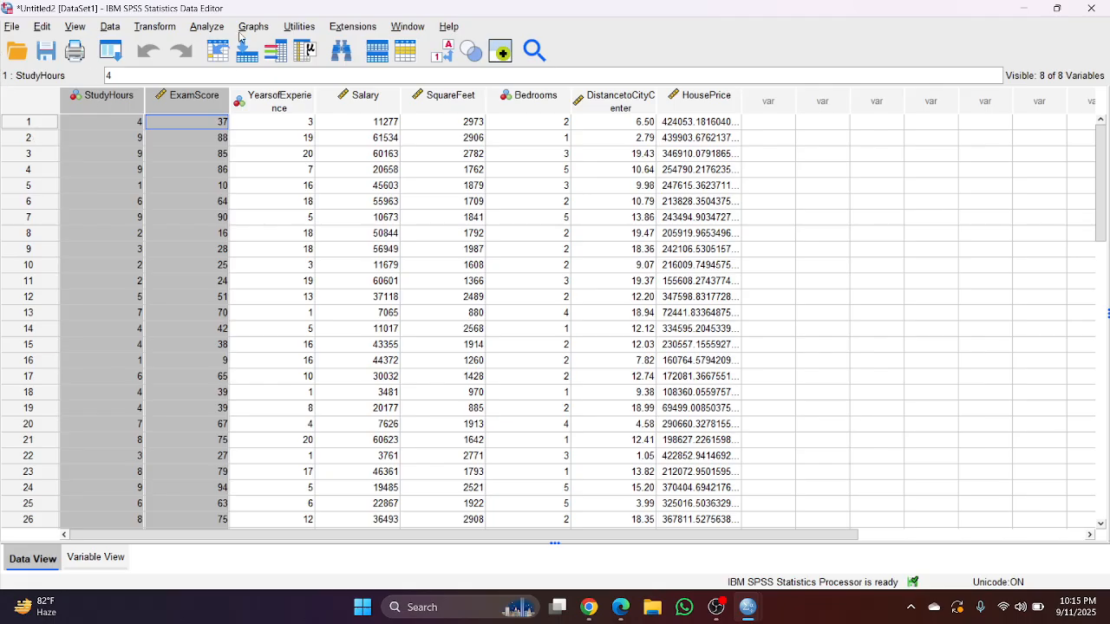
{"action": "left_click", "coordinate": [201, 27]}
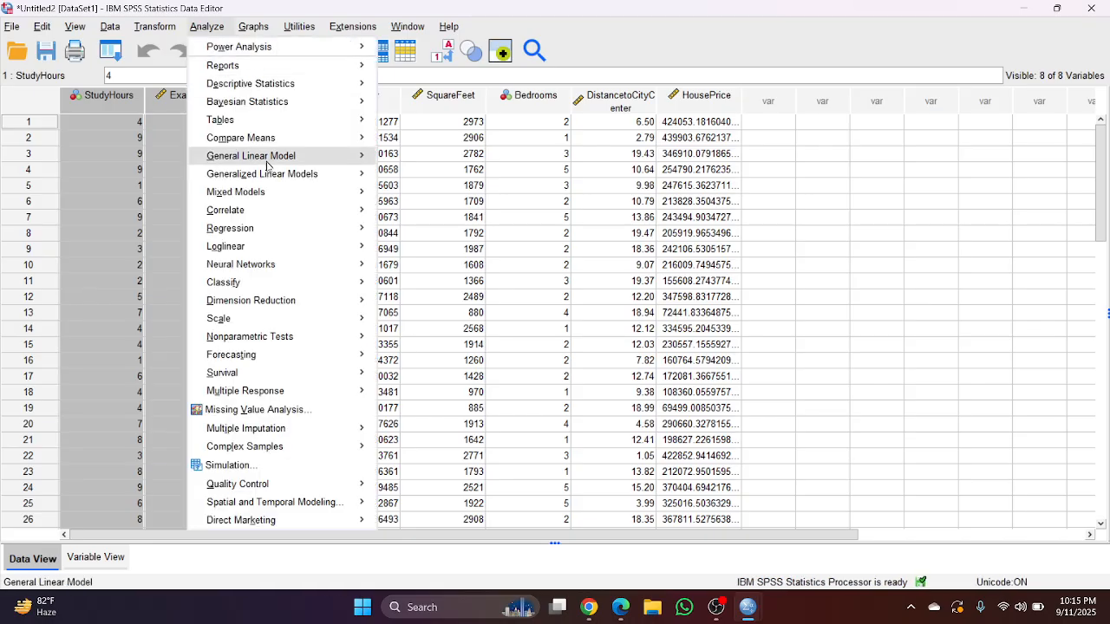
{"action": "mouse_move", "coordinate": [295, 213]}
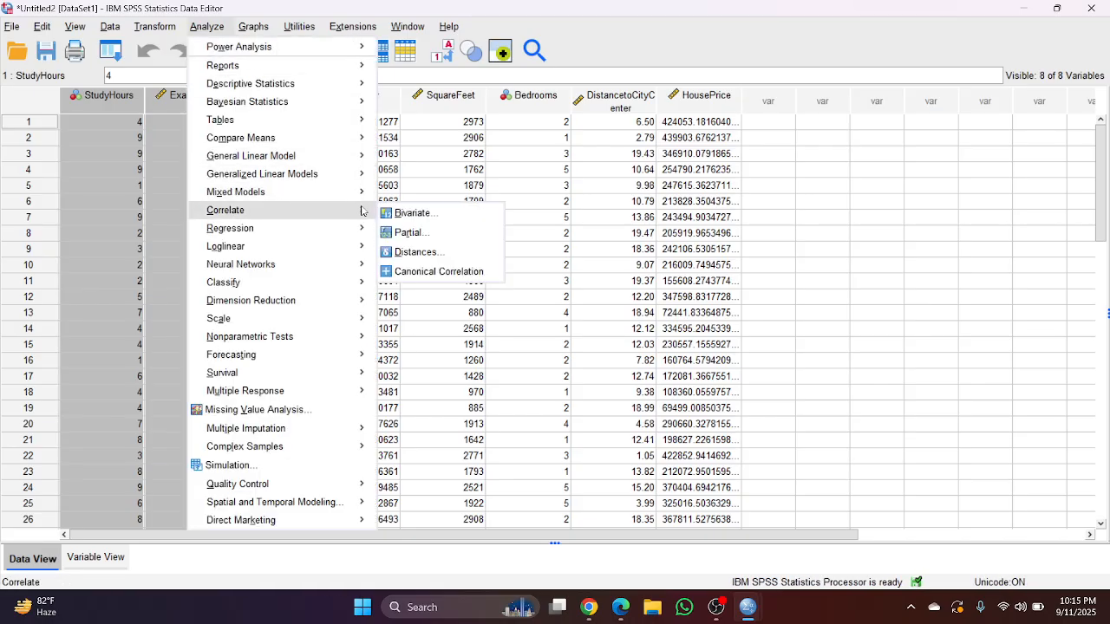
{"action": "left_click", "coordinate": [440, 214]}
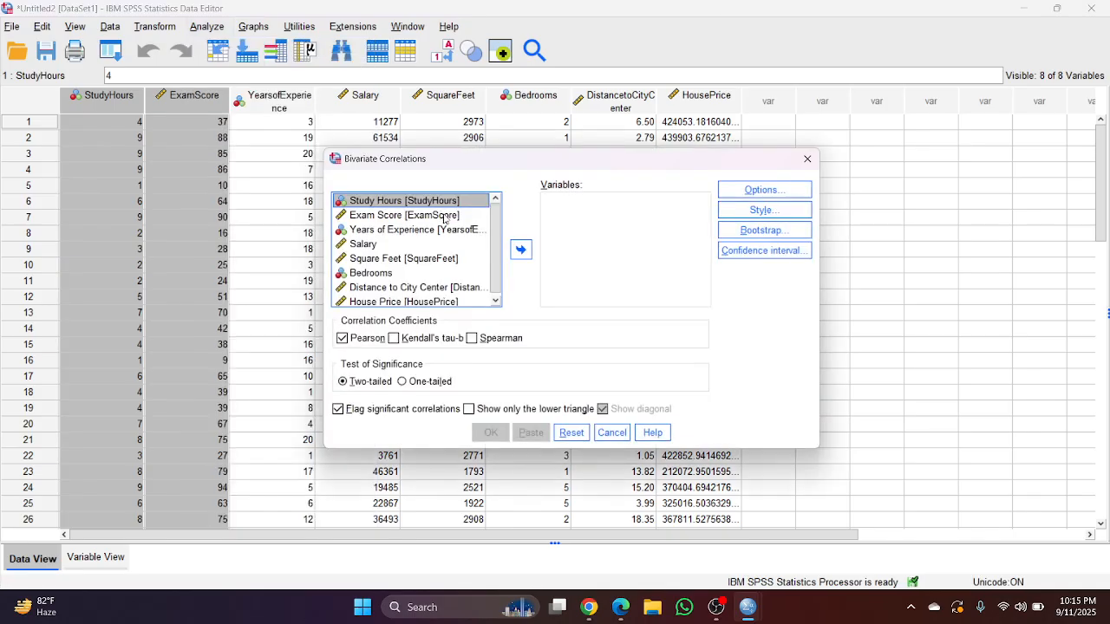
{"action": "left_click", "coordinate": [409, 216]}
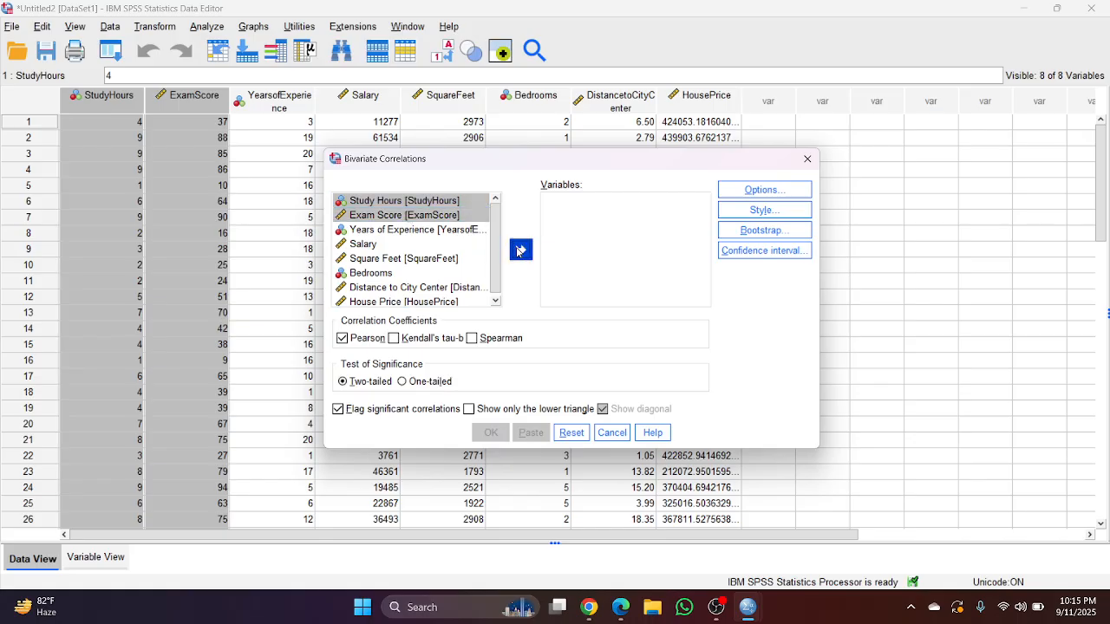
{"action": "left_click", "coordinate": [520, 251]}
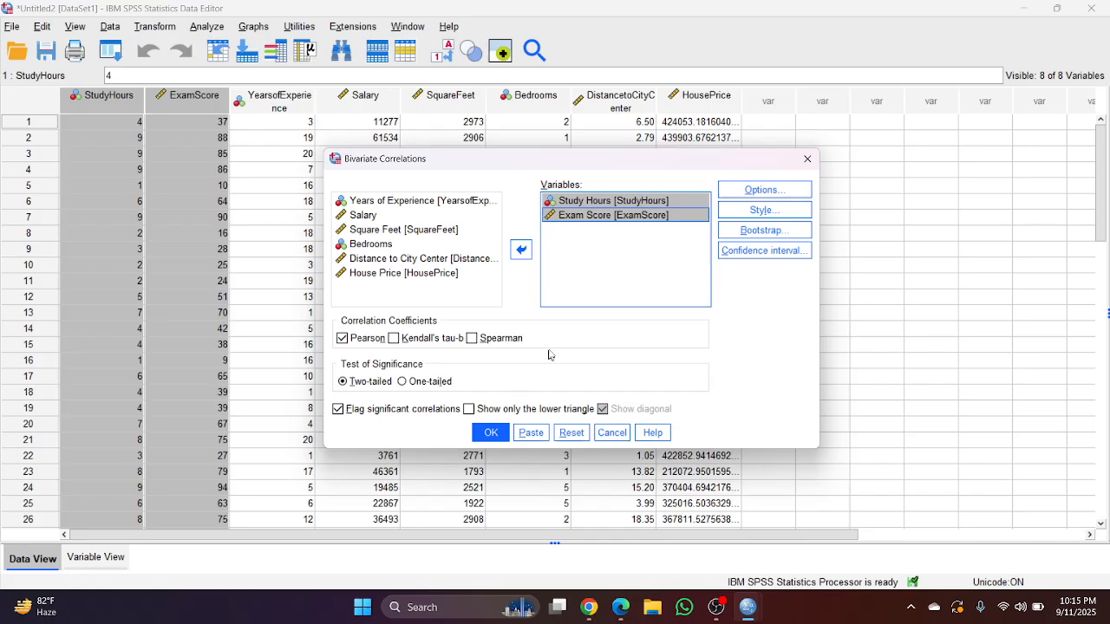
Run the correlation with the Pearson coefficient and a two-tailed significance test.
{"action": "left_click", "coordinate": [359, 345]}
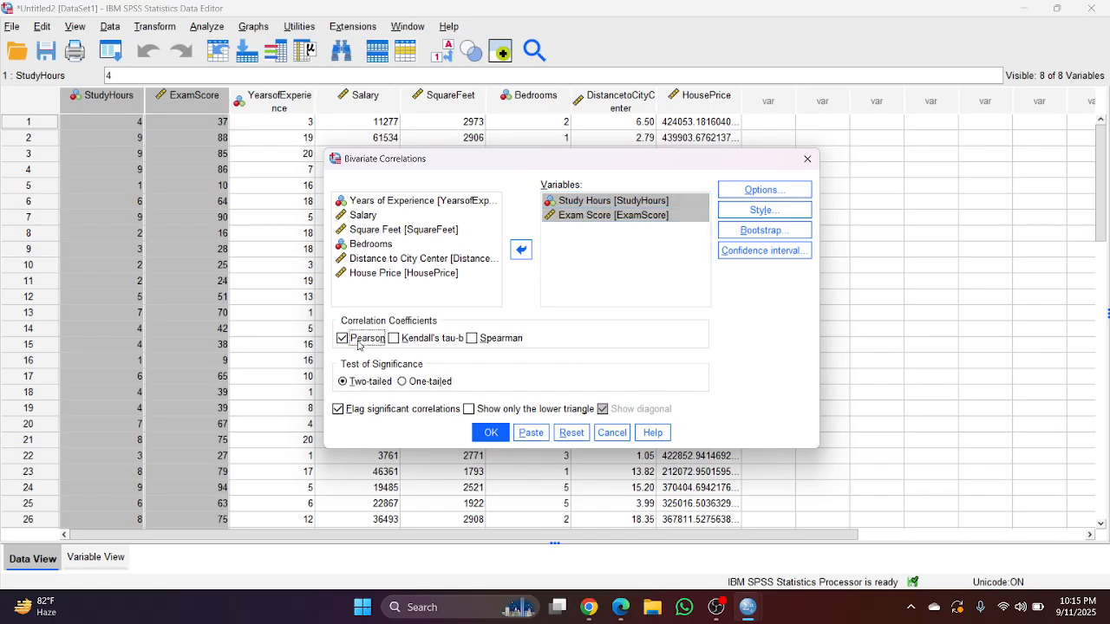
{"action": "left_click", "coordinate": [346, 344]}
{"action": "left_click", "coordinate": [491, 436]}
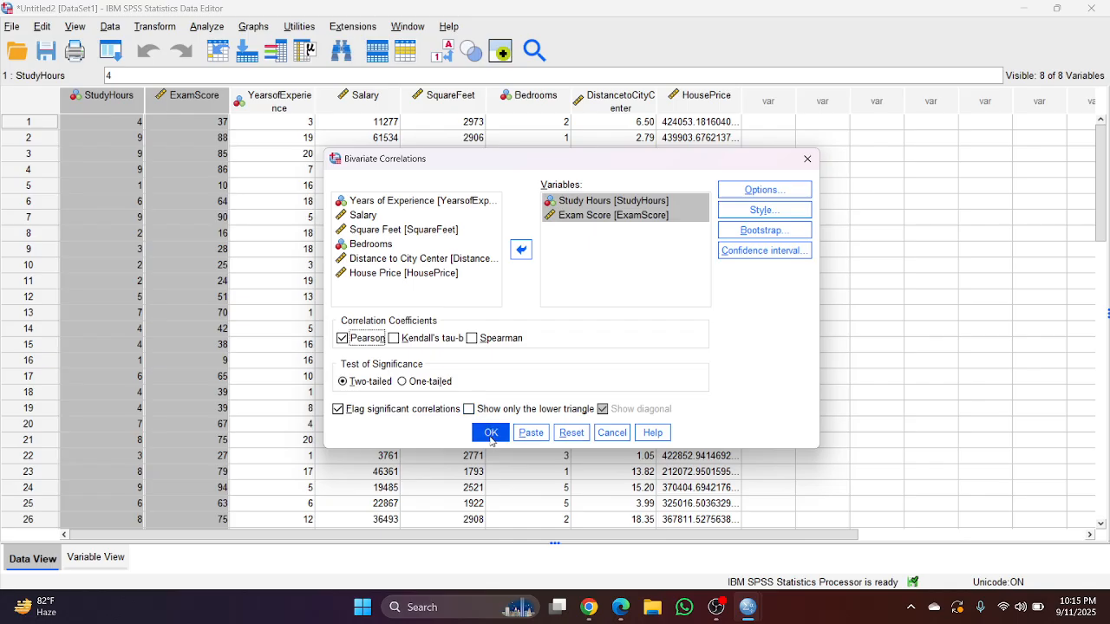
{"action": "left_click", "coordinate": [491, 433]}
Examine the Correlations table, and consult the slide on interpreting correlation coefficients in 13.pdf in Microsoft Edge.
{"action": "left_click", "coordinate": [386, 406]}
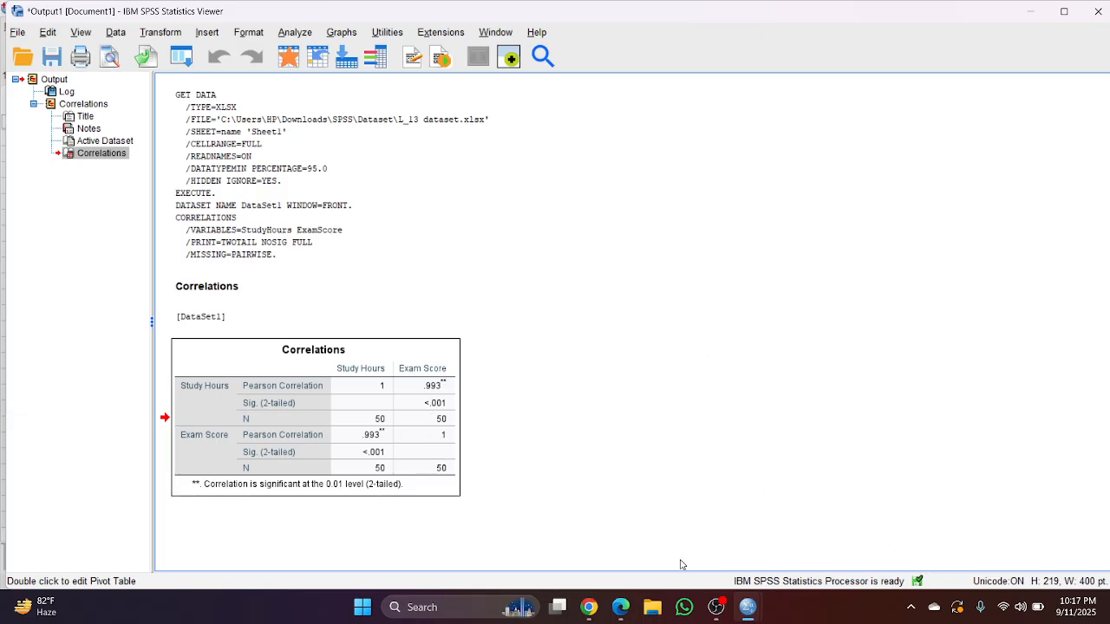
{"action": "left_click", "coordinate": [621, 607]}
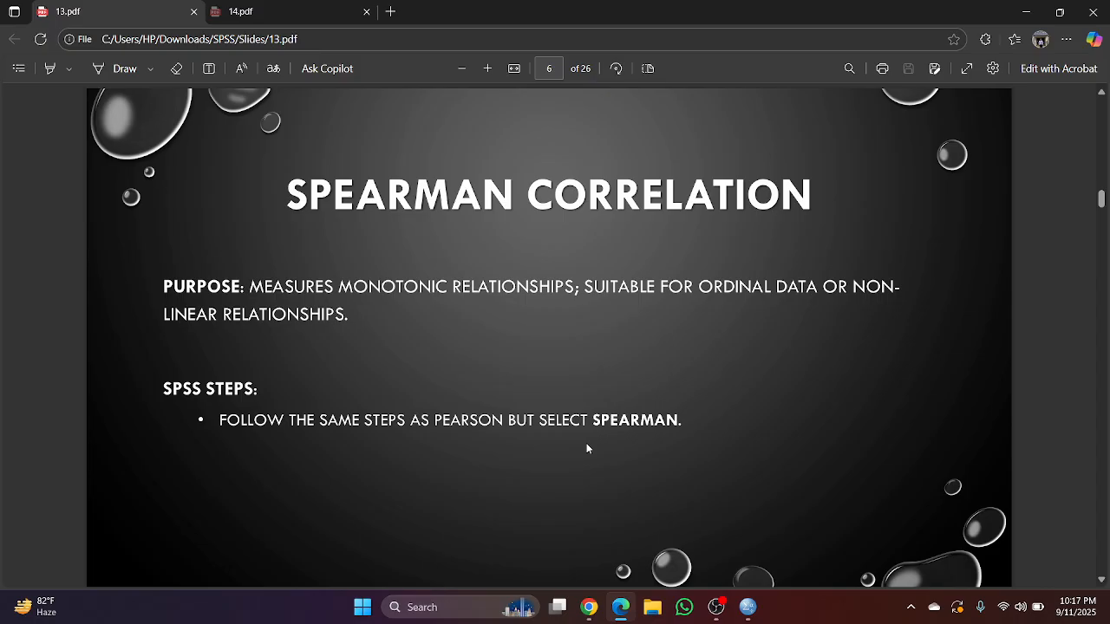
{"action": "scroll", "coordinate": [588, 448], "scroll_direction": "down", "scroll_amount": 2}
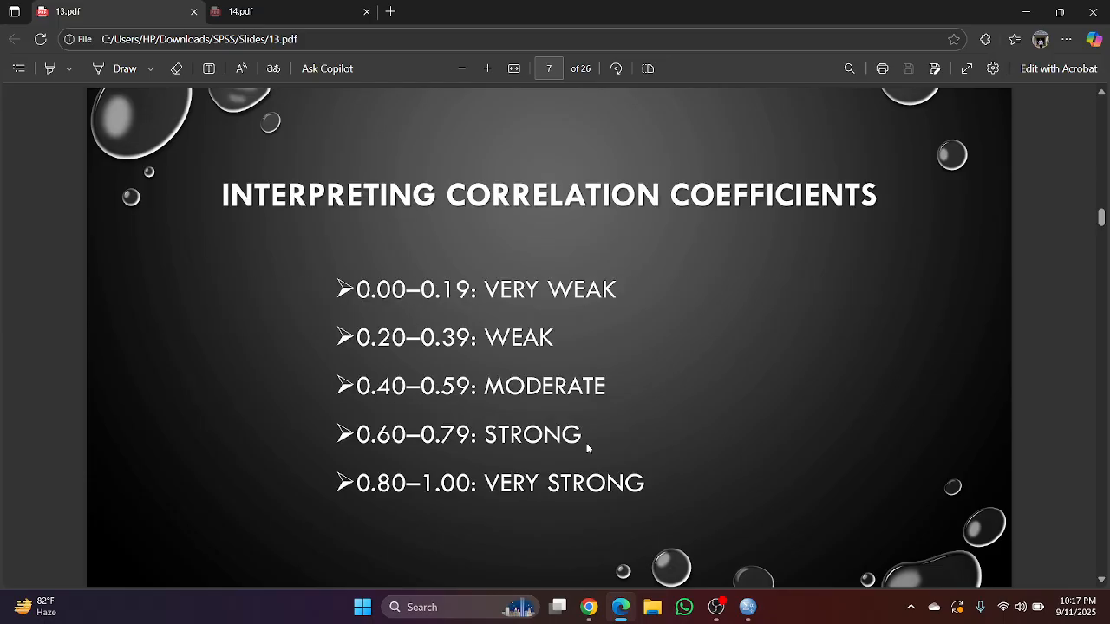
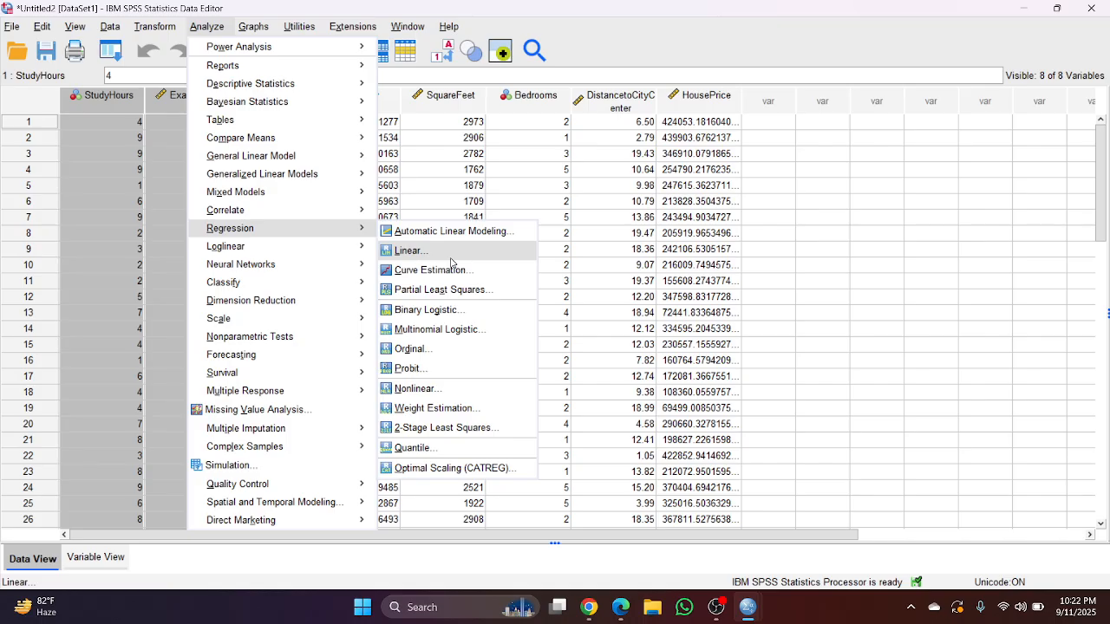
Run a linear regression with Exam Score as the dependent and Study Hours as the independent variable, using the Enter method.
{"action": "left_click", "coordinate": [451, 258]}
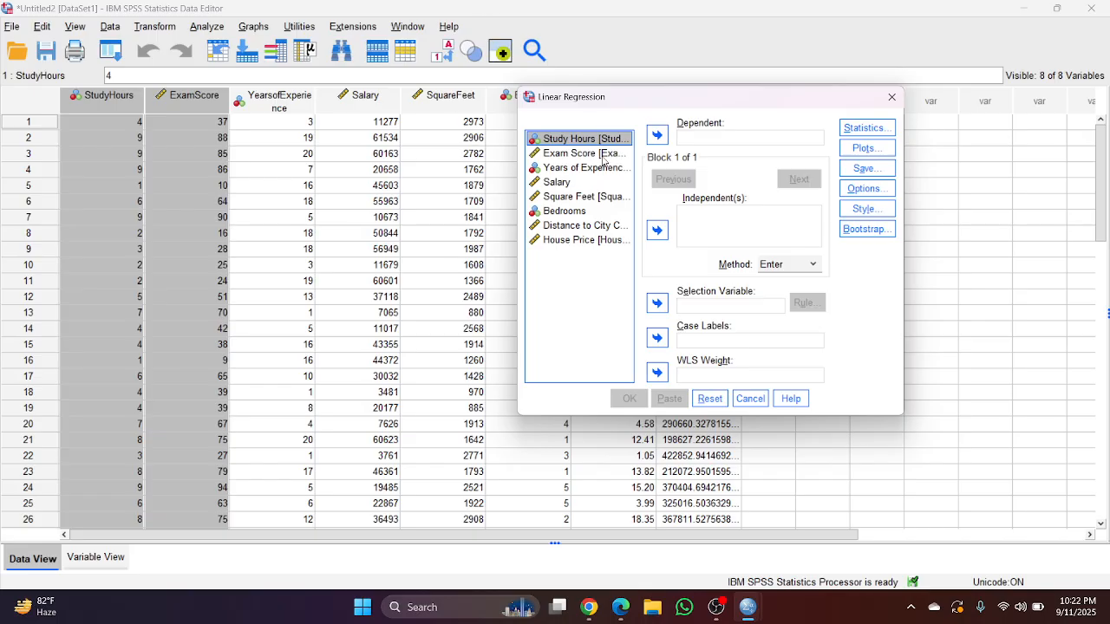
{"action": "left_click", "coordinate": [606, 153]}
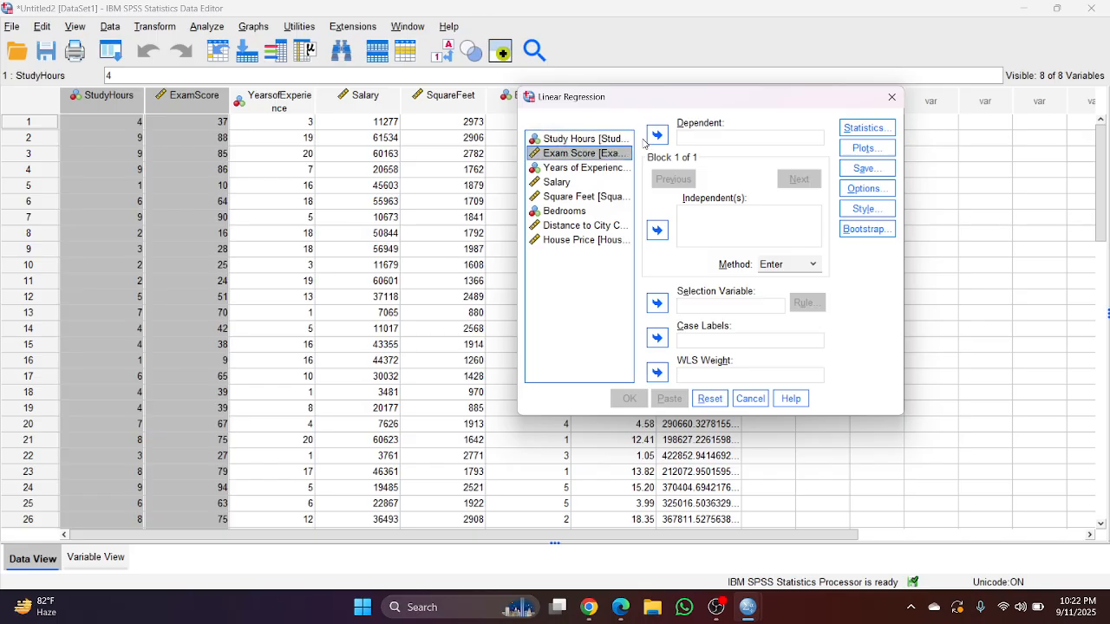
{"action": "left_click", "coordinate": [656, 136]}
{"action": "left_click", "coordinate": [585, 142]}
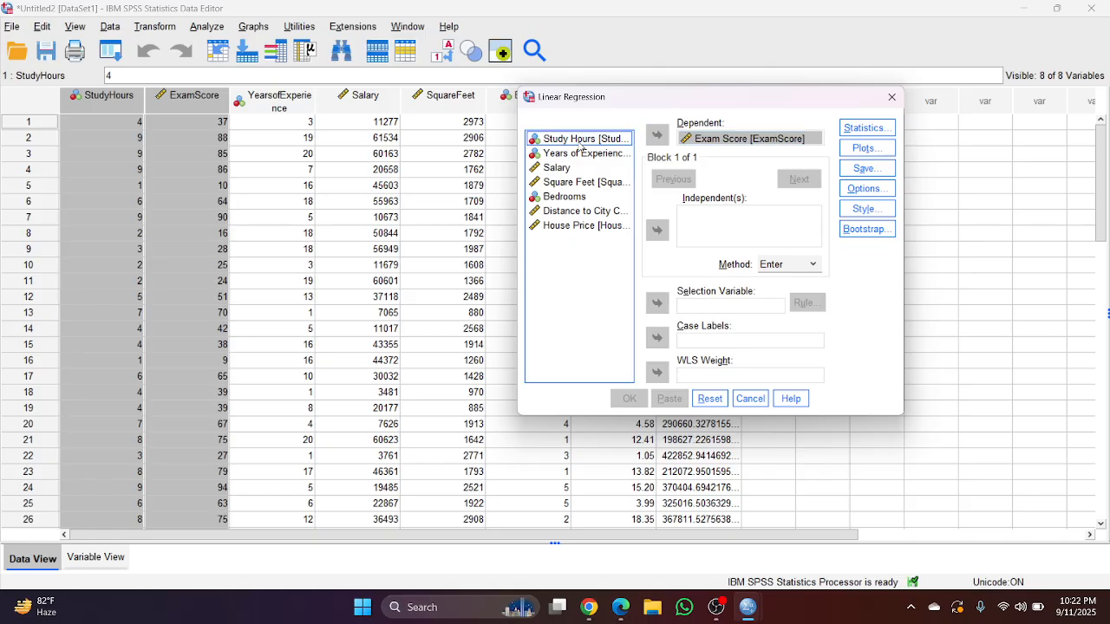
{"action": "left_click", "coordinate": [657, 230]}
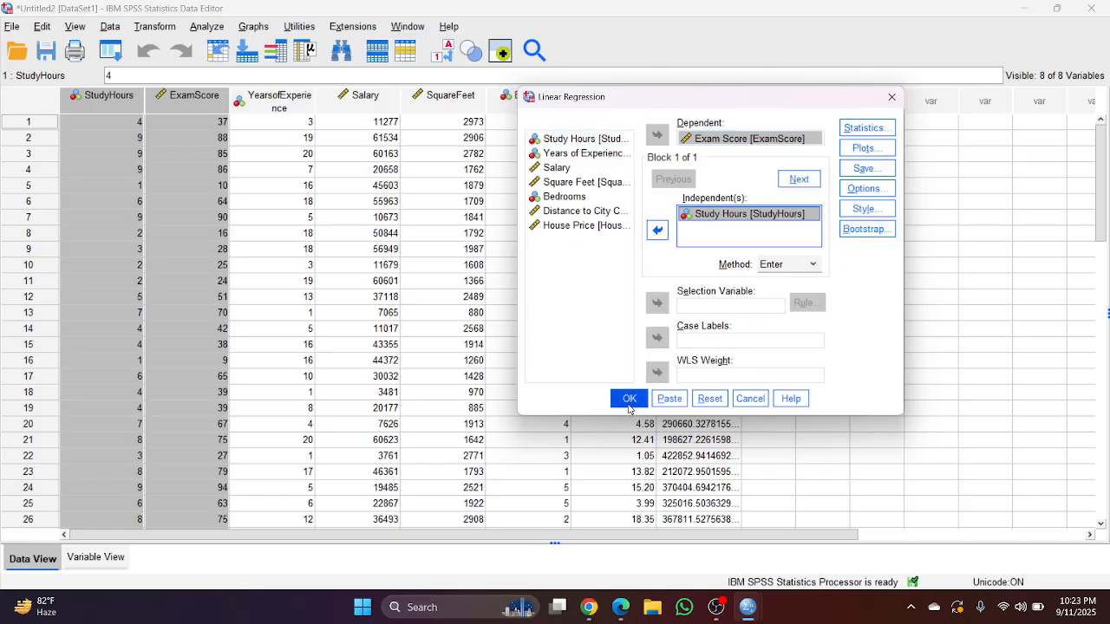
{"action": "left_click", "coordinate": [630, 399]}
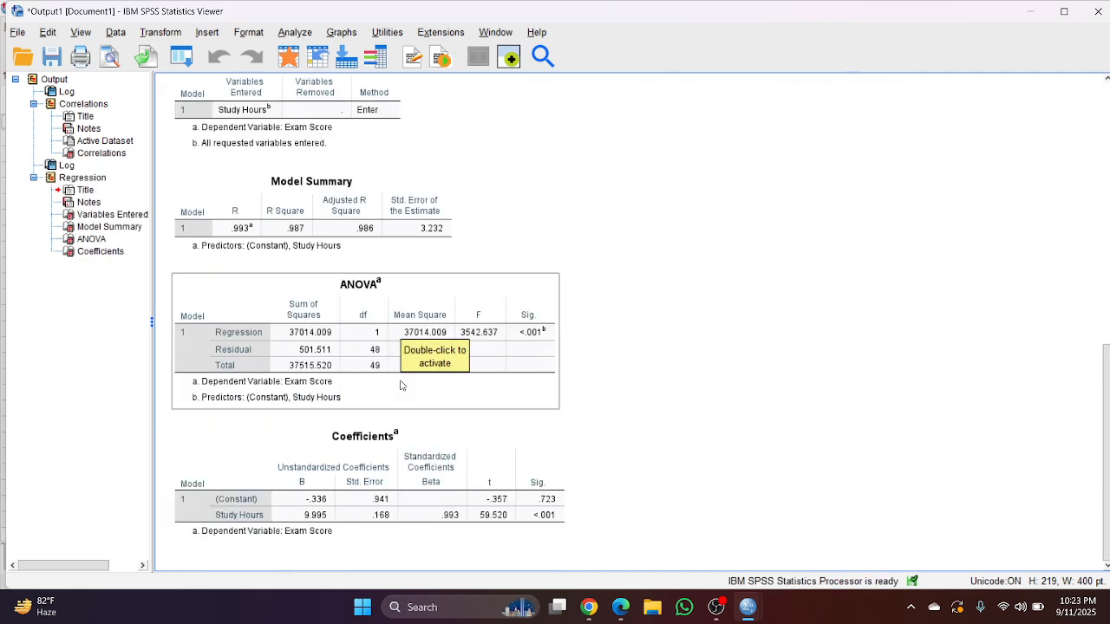
Examine the regression output: the Variables Entered/Removed, Model Summary, ANOVA and Coefficients tables.
{"action": "left_click", "coordinate": [400, 385]}
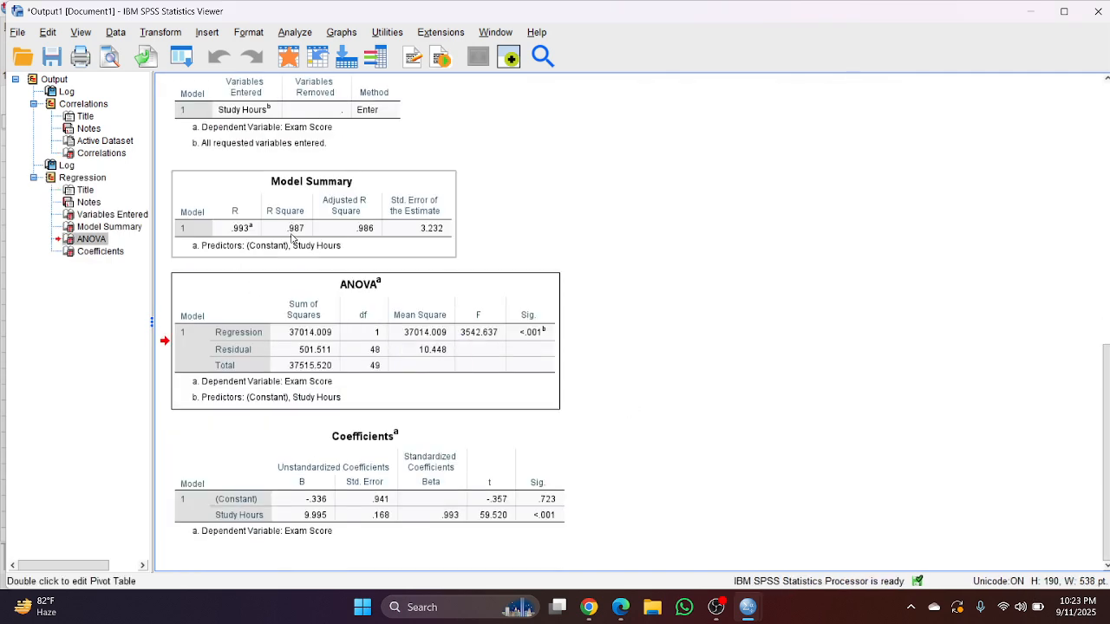
{"action": "scroll", "coordinate": [291, 239], "scroll_direction": "up", "scroll_amount": 2}
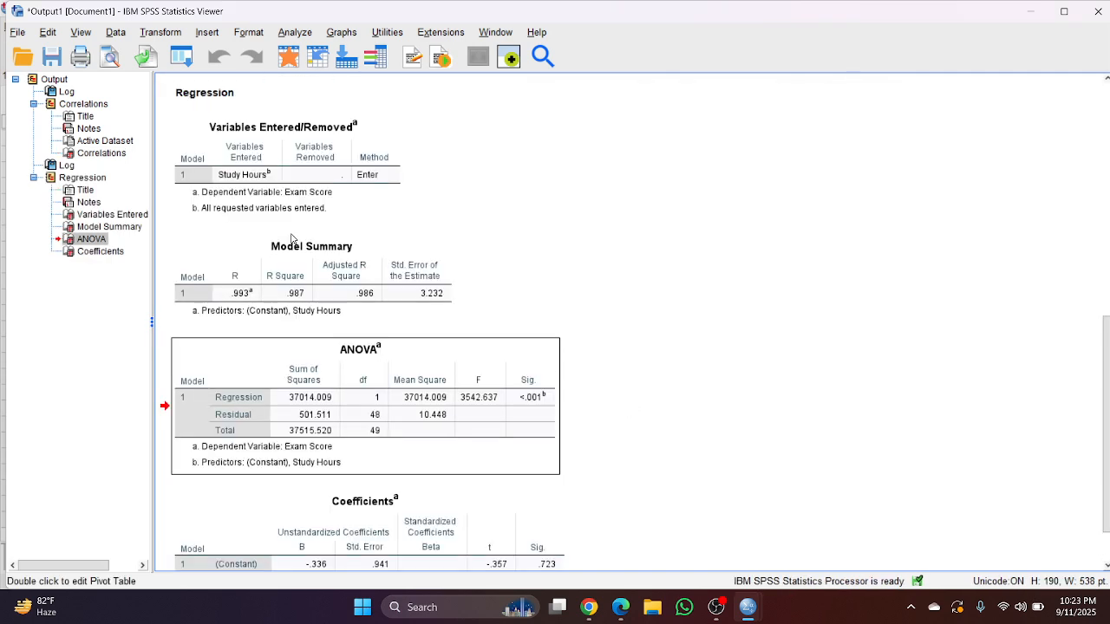
{"action": "left_click", "coordinate": [302, 166]}
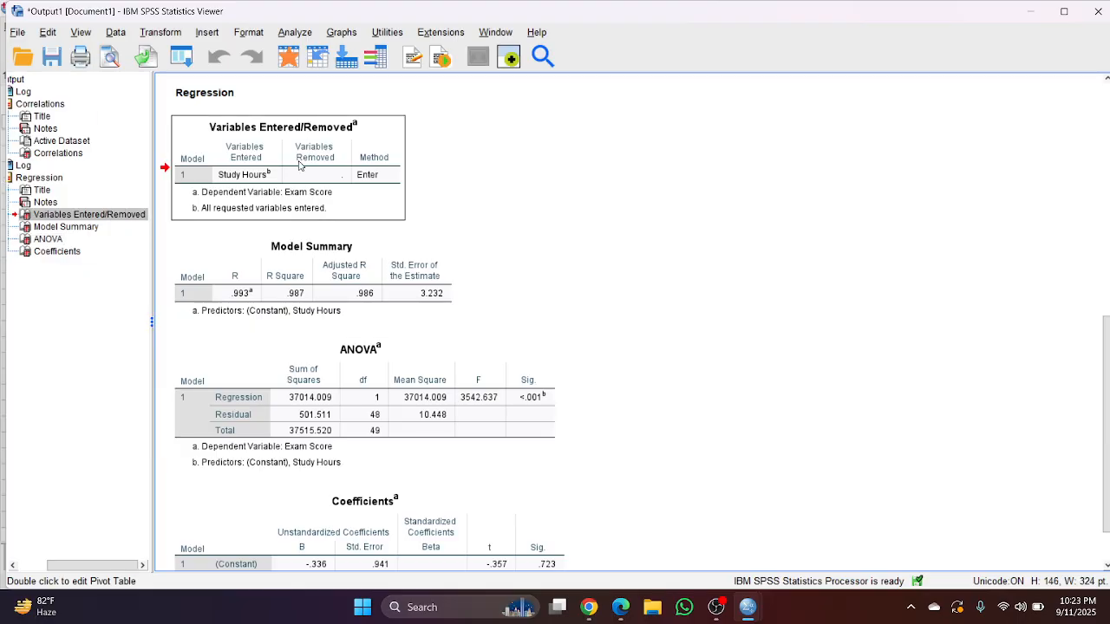
{"action": "left_click", "coordinate": [347, 298]}
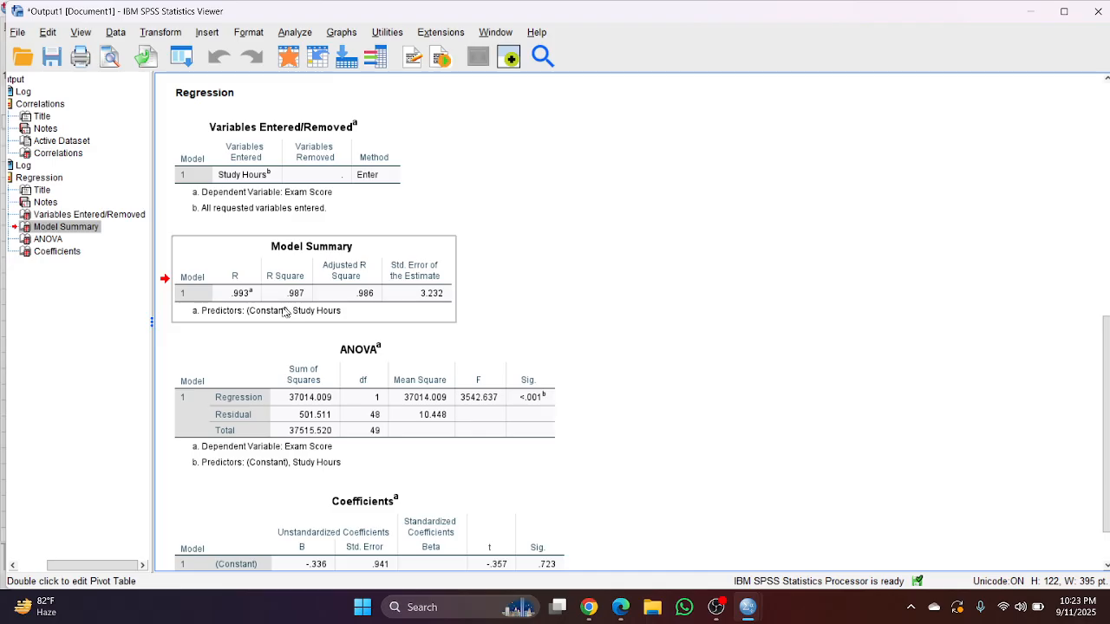
{"action": "scroll", "coordinate": [347, 327], "scroll_direction": "down", "scroll_amount": 1}
{"action": "left_click", "coordinate": [336, 331]}
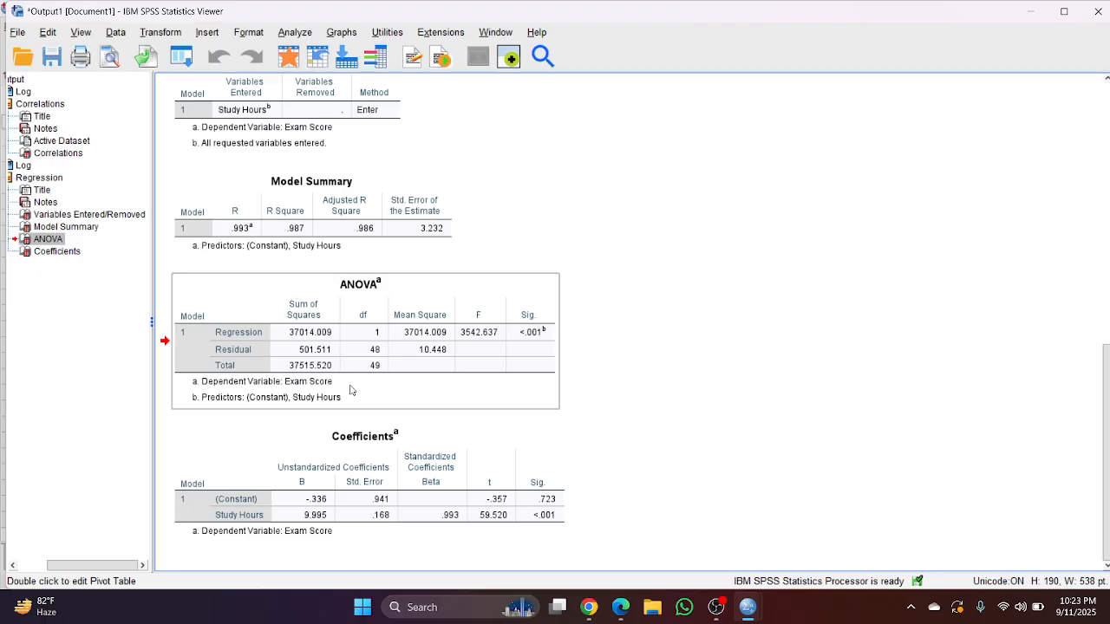
{"action": "left_click", "coordinate": [330, 518]}
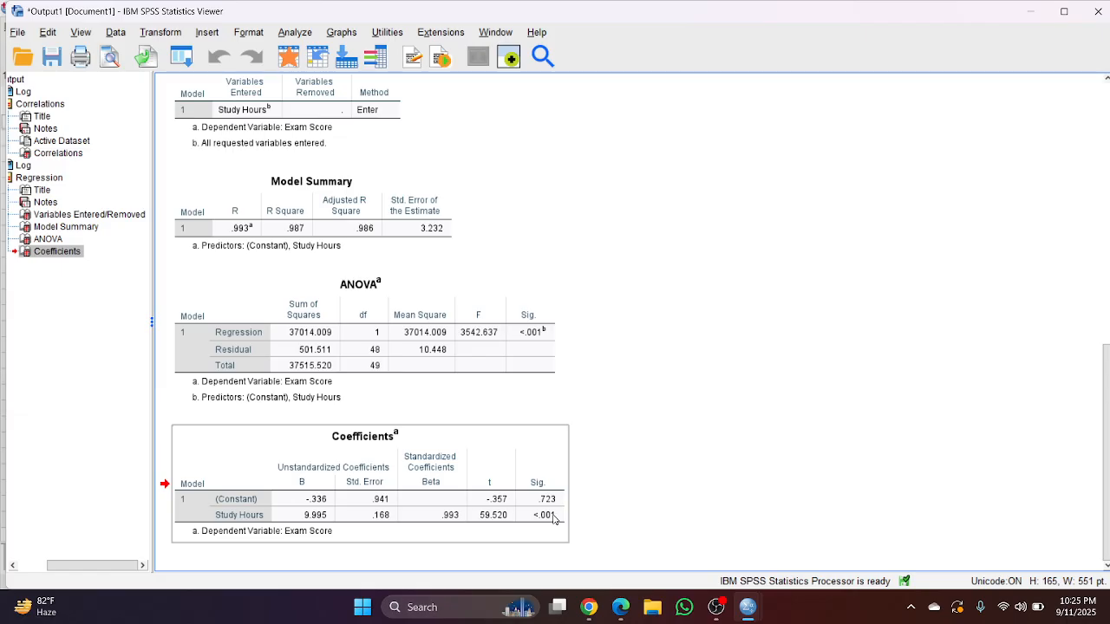
{"action": "left_click", "coordinate": [288, 496]}
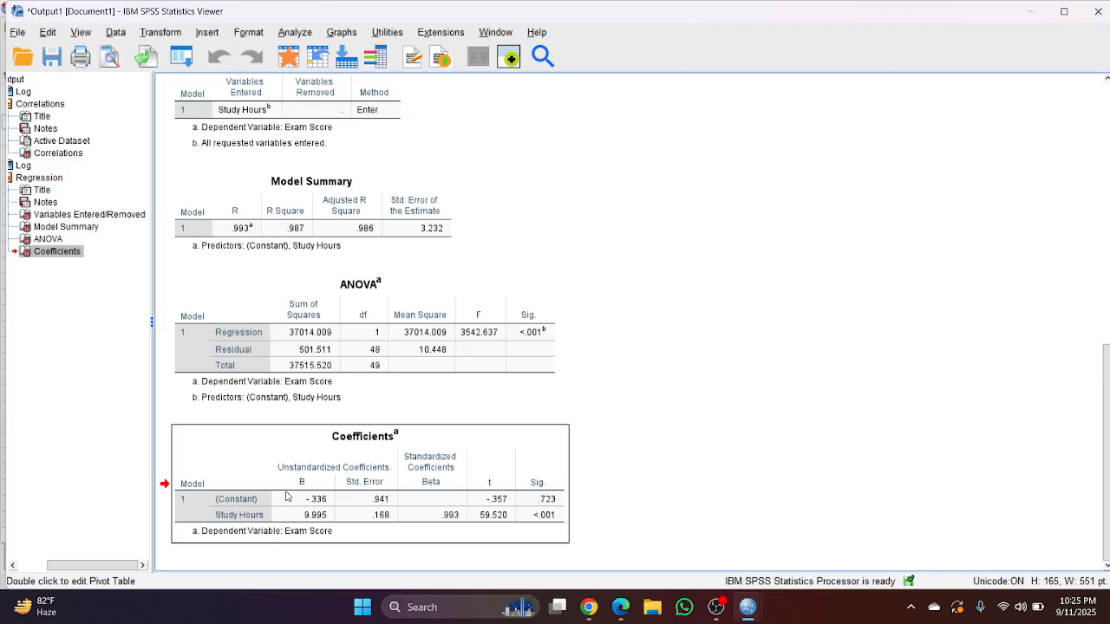
{"action": "left_click", "coordinate": [560, 517]}
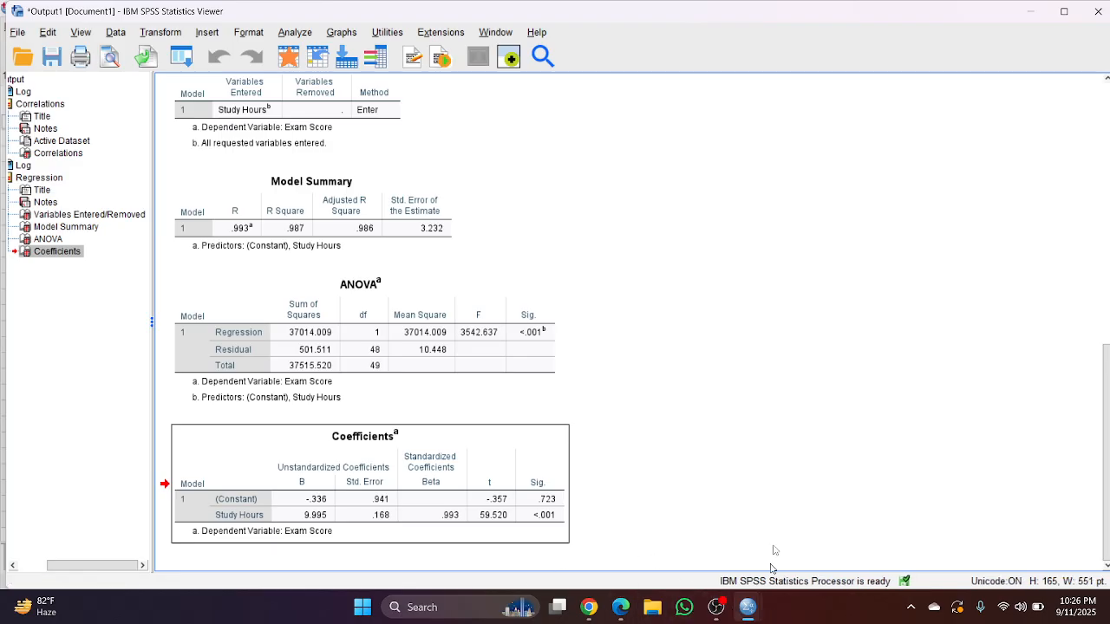
Switch to the dataset and review the HousePrice, SquareFeet, Bedrooms and DistancetoCityCenter columns for a multiple regression.
{"action": "mouse_move", "coordinate": [745, 611]}
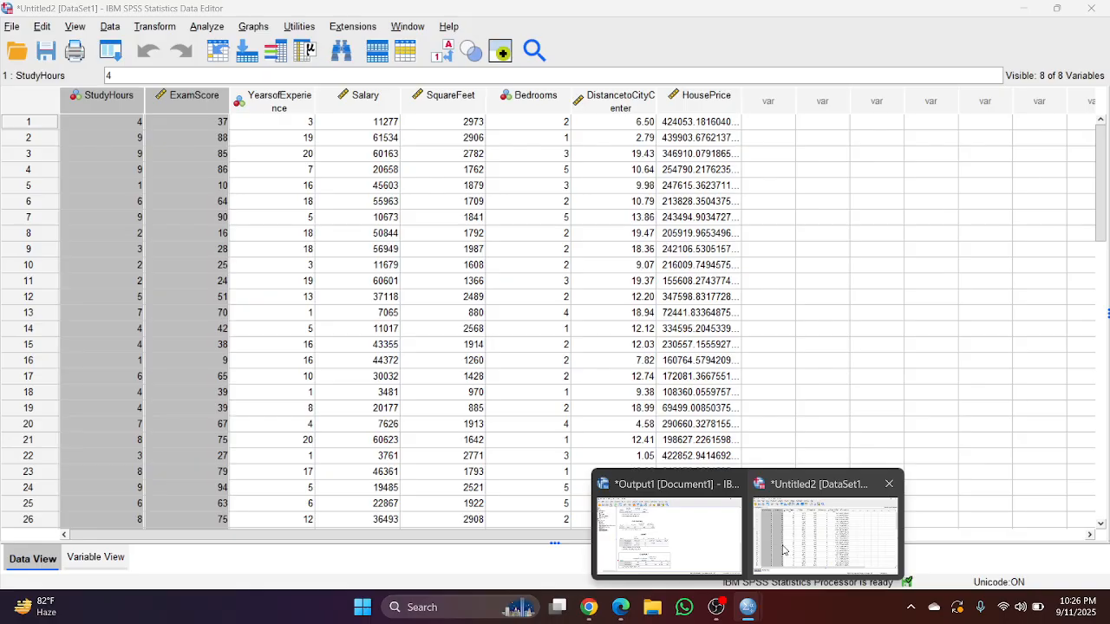
{"action": "left_click", "coordinate": [824, 531]}
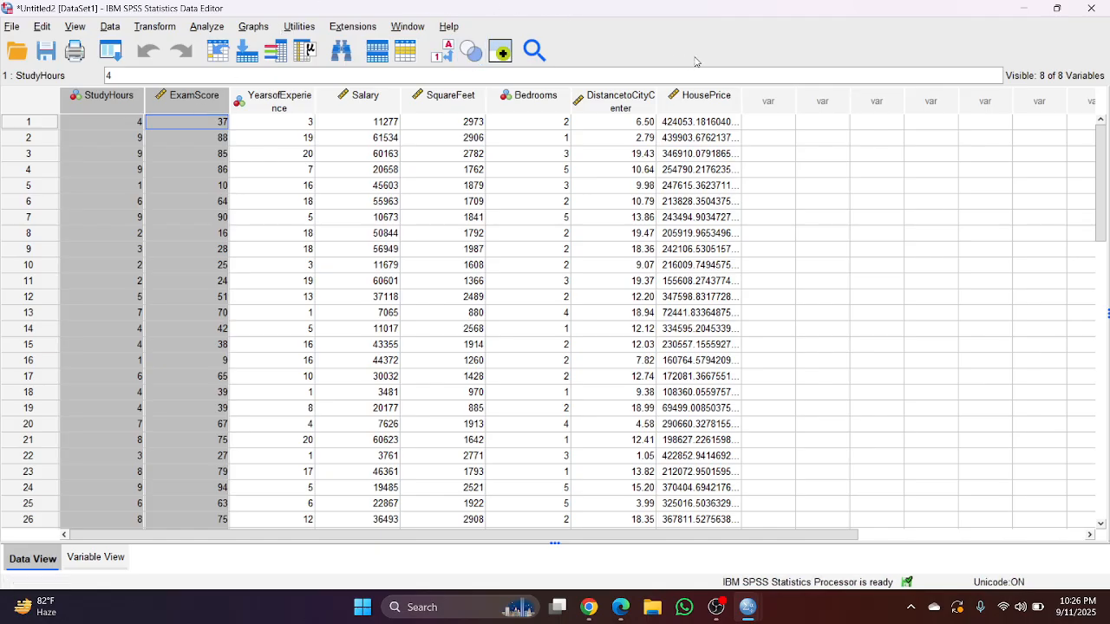
{"action": "left_click", "coordinate": [720, 100]}
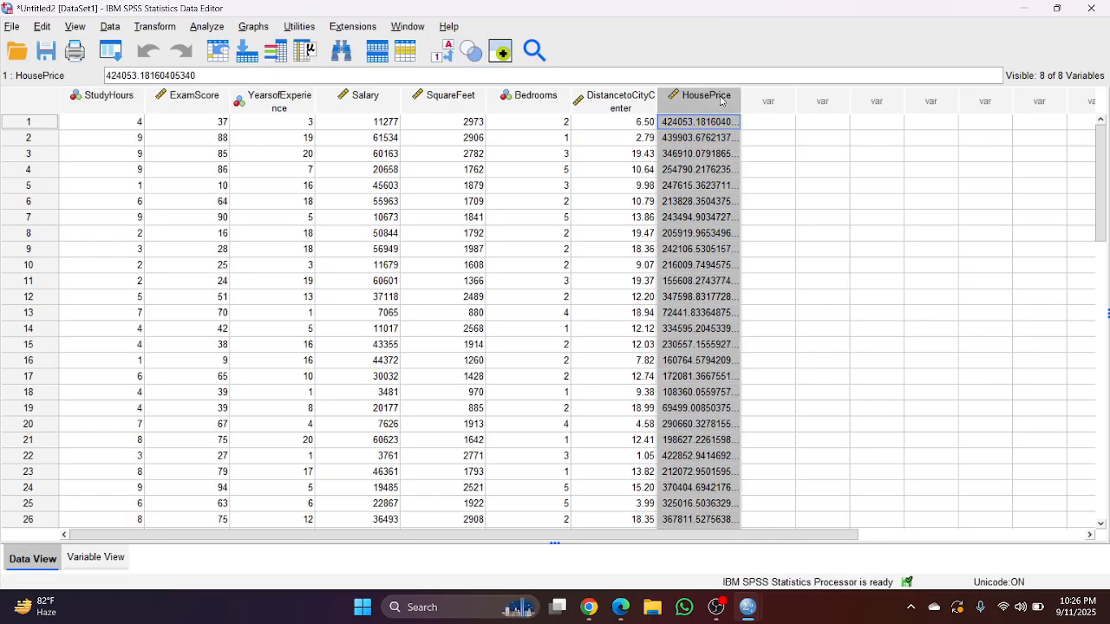
{"action": "mouse_move", "coordinate": [425, 109]}
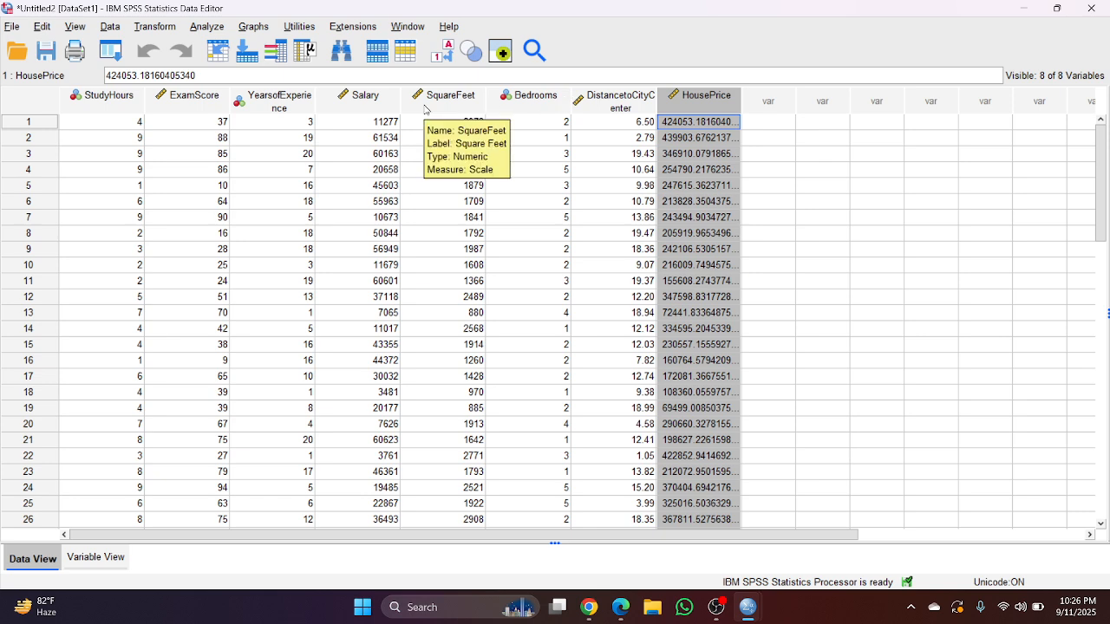
{"action": "left_click", "coordinate": [446, 108]}
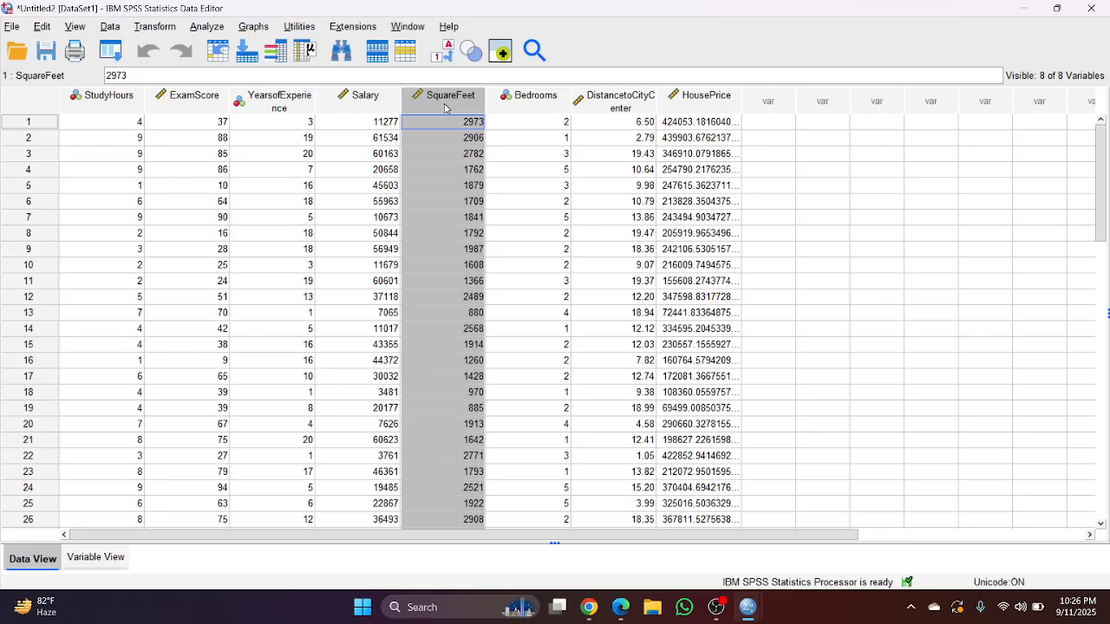
{"action": "left_click", "coordinate": [530, 109]}
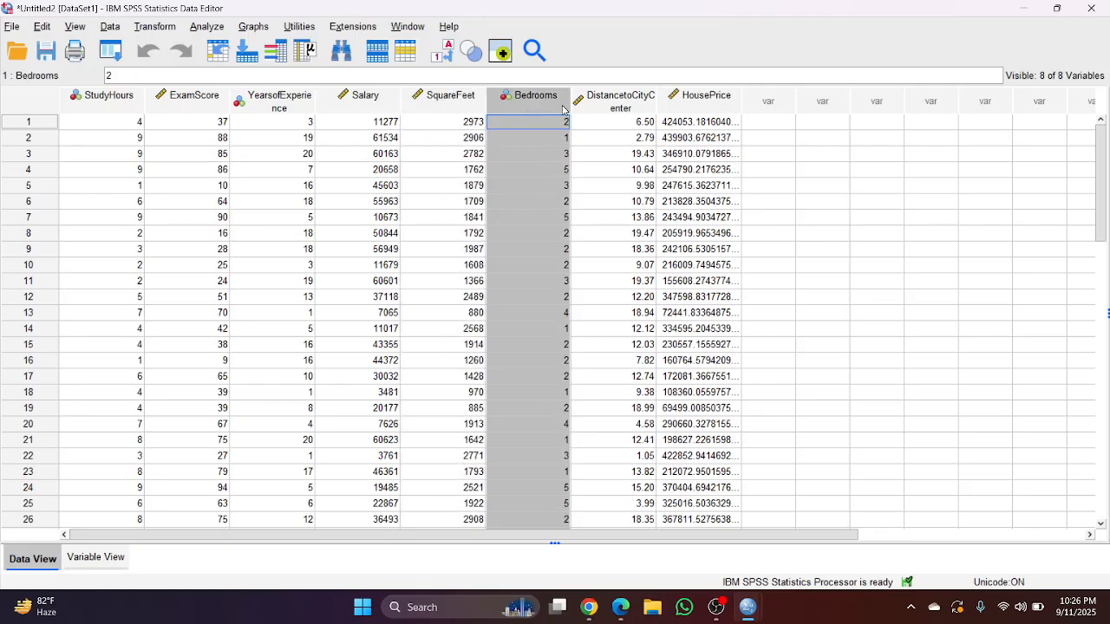
{"action": "left_click", "coordinate": [609, 109]}
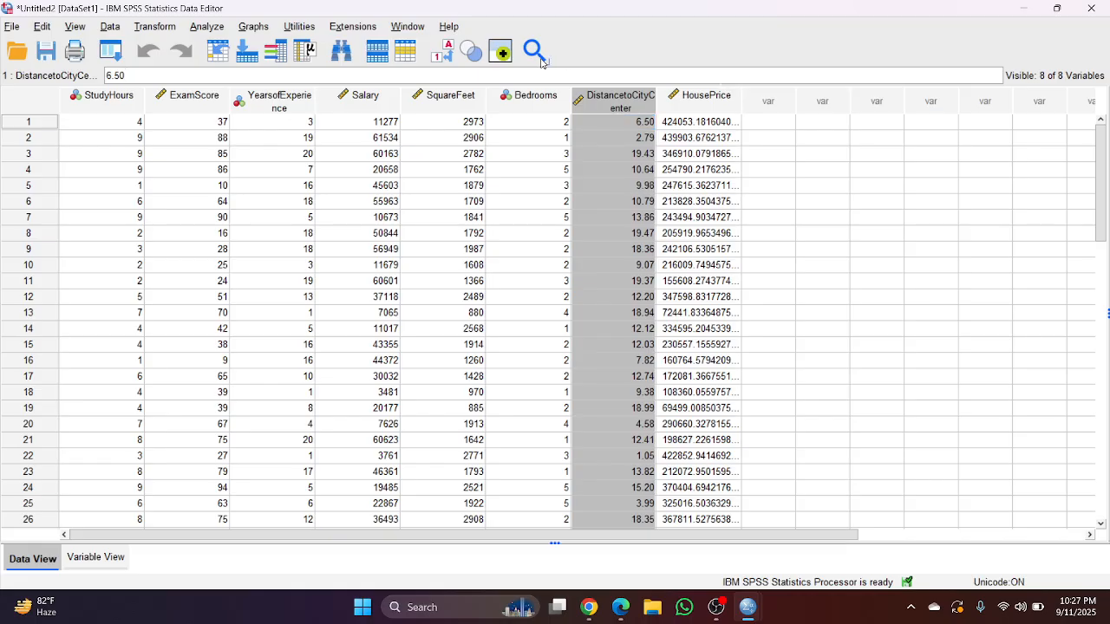
In a linear regression, replace Study Hours with Square Feet, Bedrooms and Distance to City Center as the independent variables.
{"action": "left_click", "coordinate": [224, 26]}
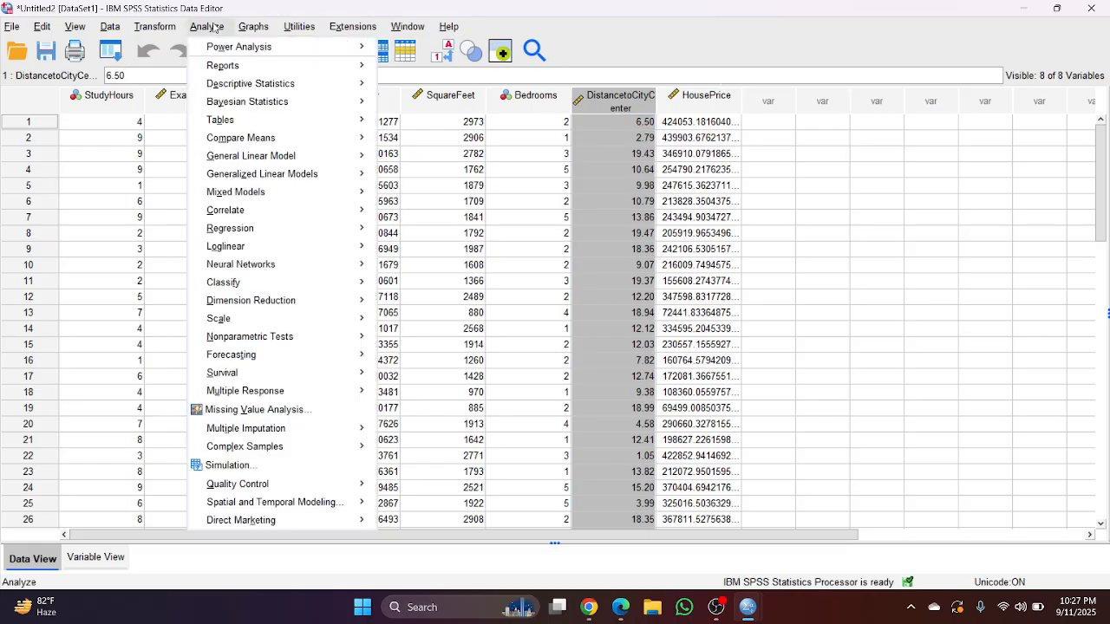
{"action": "mouse_move", "coordinate": [342, 228]}
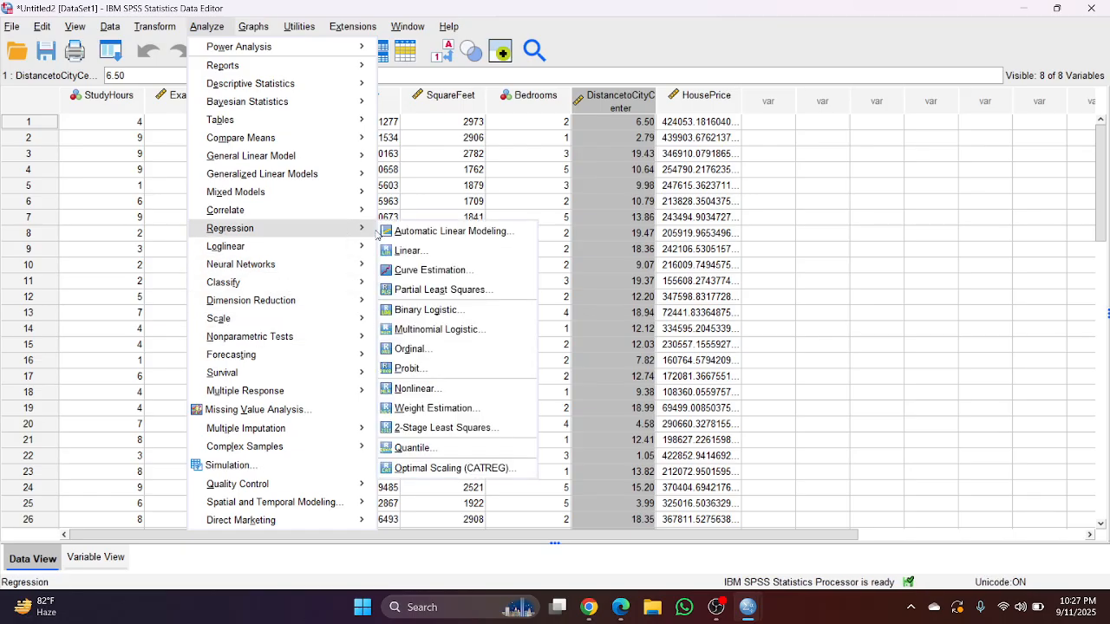
{"action": "left_click", "coordinate": [420, 251]}
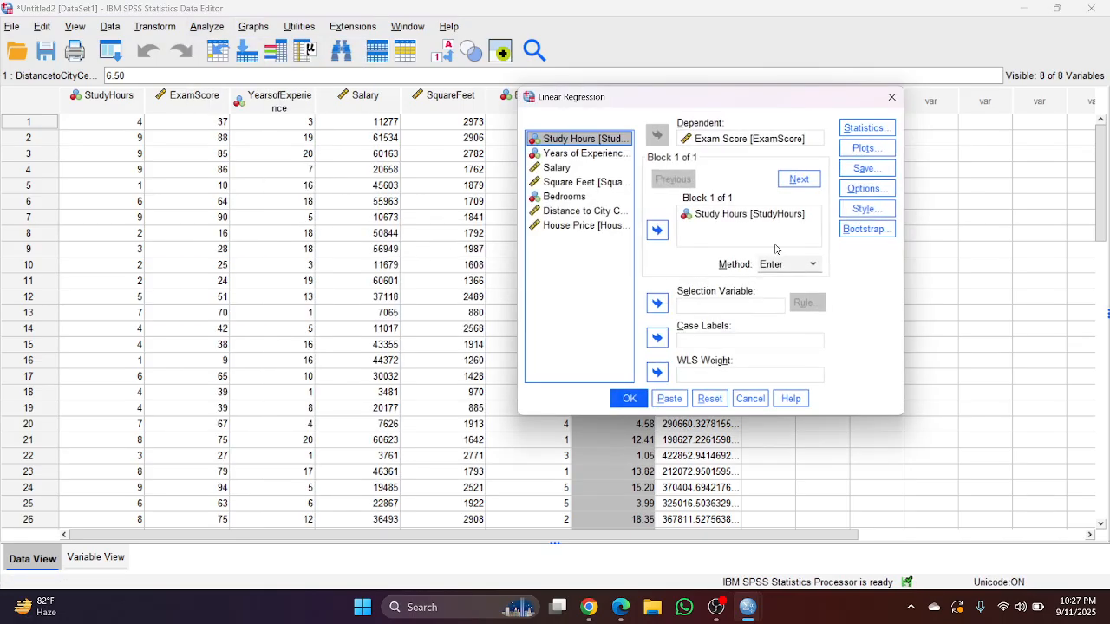
{"action": "left_click", "coordinate": [757, 215]}
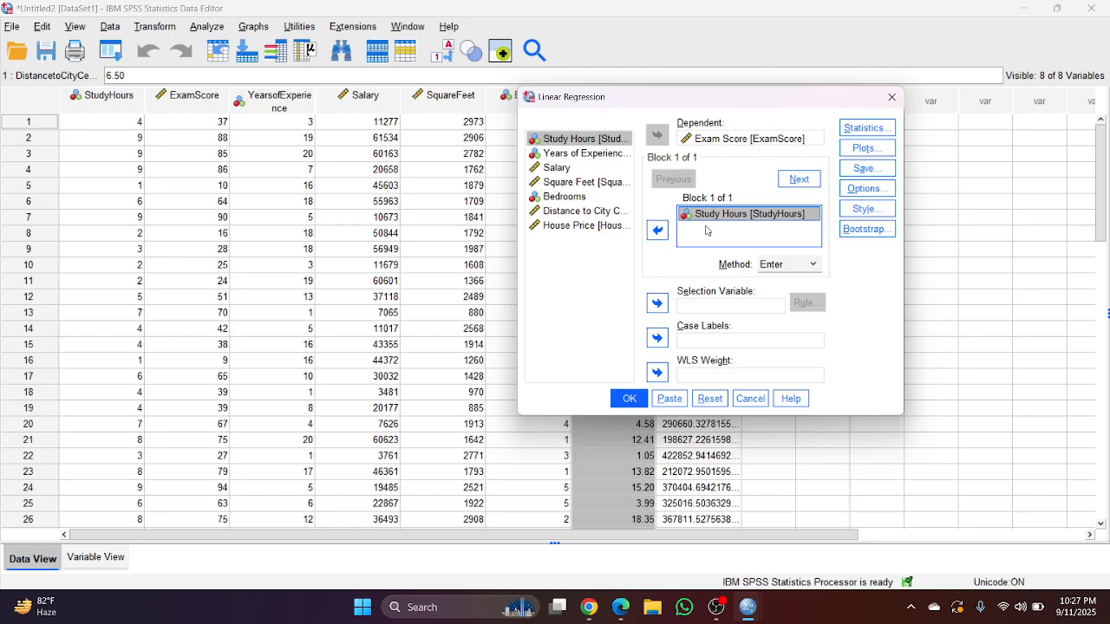
{"action": "left_click", "coordinate": [656, 231]}
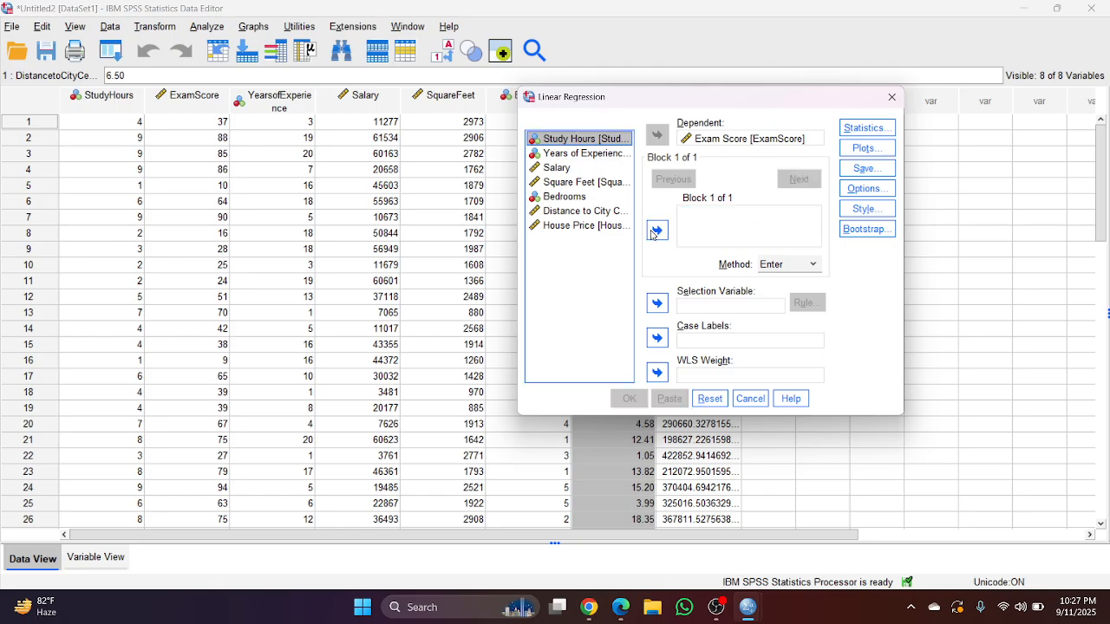
{"action": "left_click", "coordinate": [578, 184]}
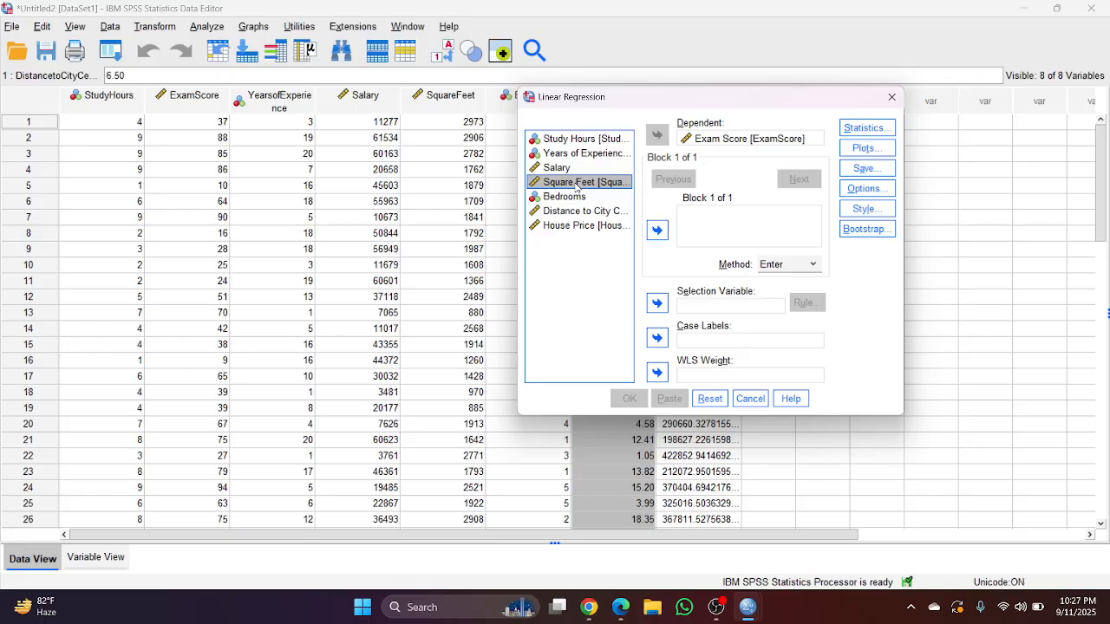
{"action": "key", "text": "shift+Down"}
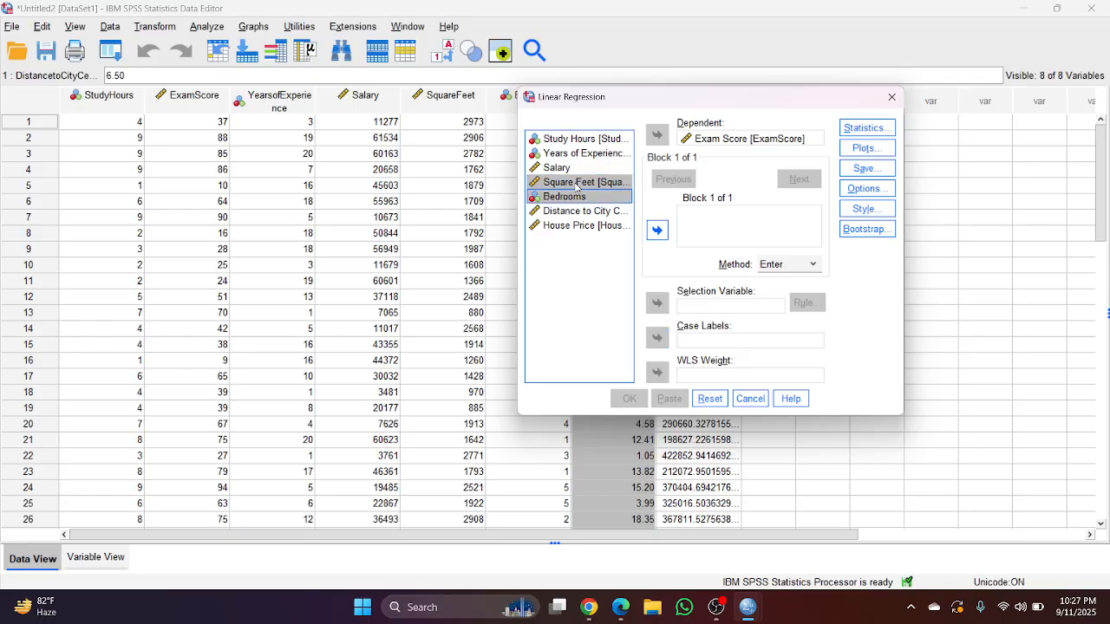
{"action": "key", "text": "shift+Down"}
{"action": "left_click", "coordinate": [657, 230]}
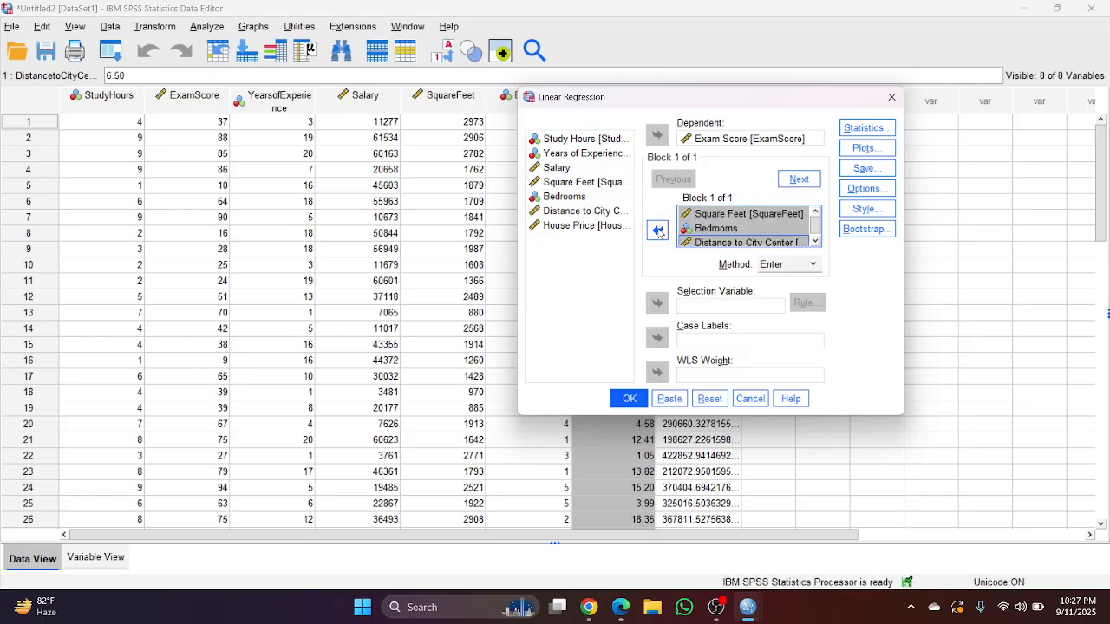
Replace Exam Score with House Price as the dependent variable and run the regression with the Enter method.
{"action": "double_click", "coordinate": [725, 144]}
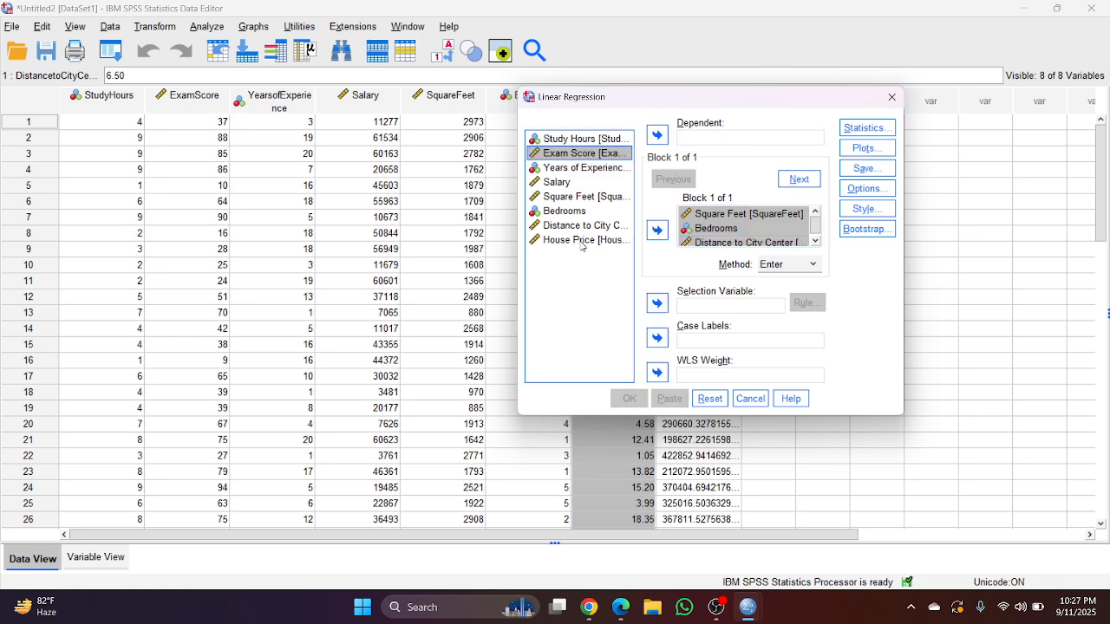
{"action": "left_click", "coordinate": [579, 241]}
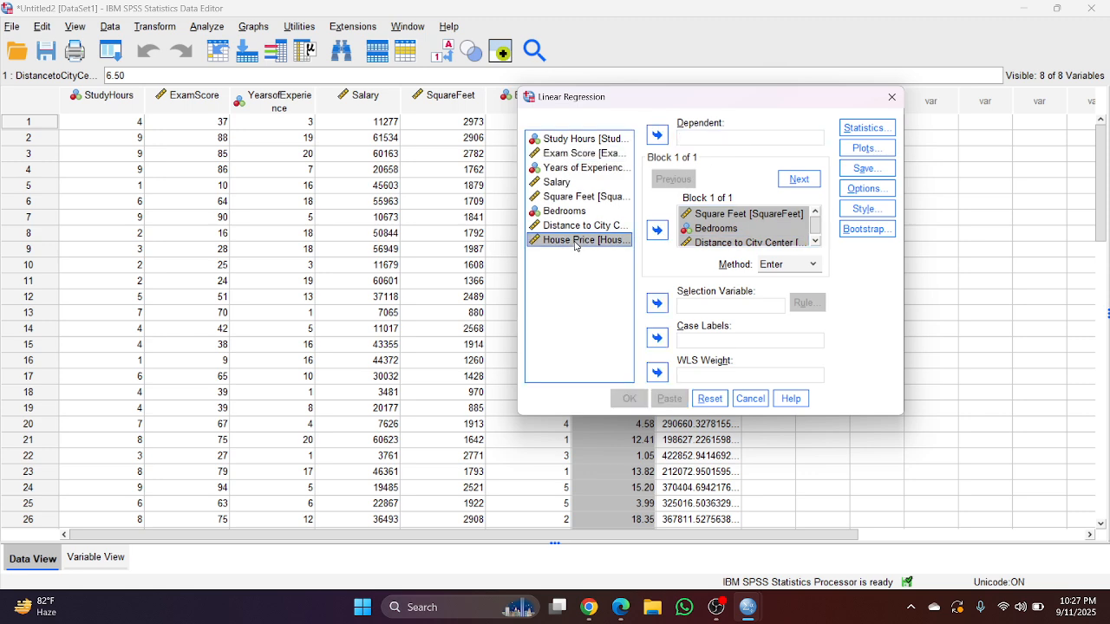
{"action": "left_click", "coordinate": [657, 137]}
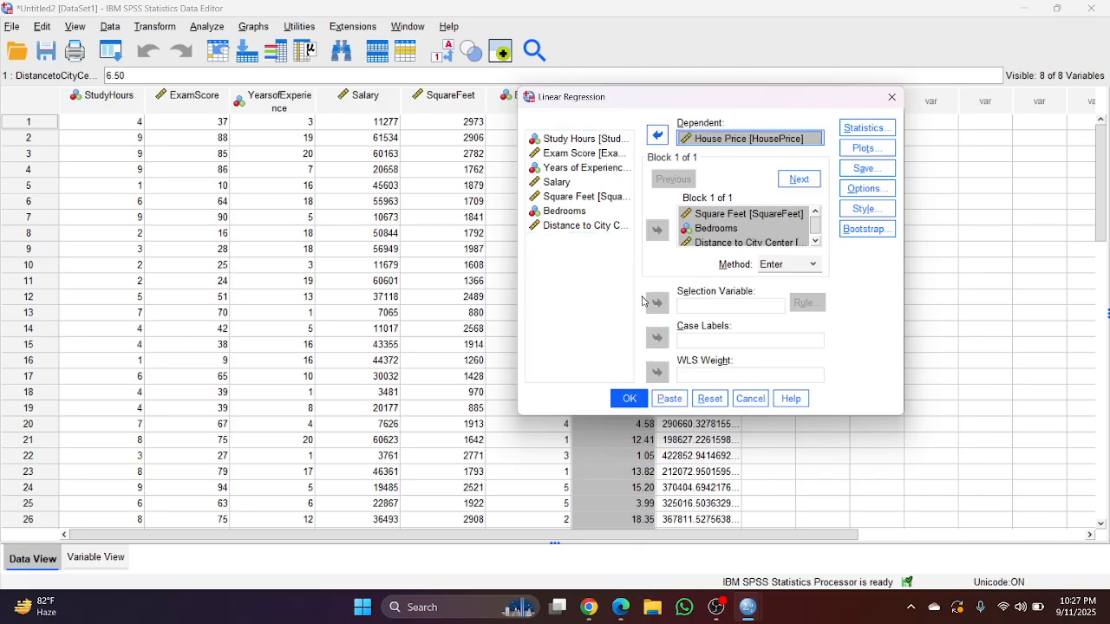
{"action": "left_click", "coordinate": [641, 397]}
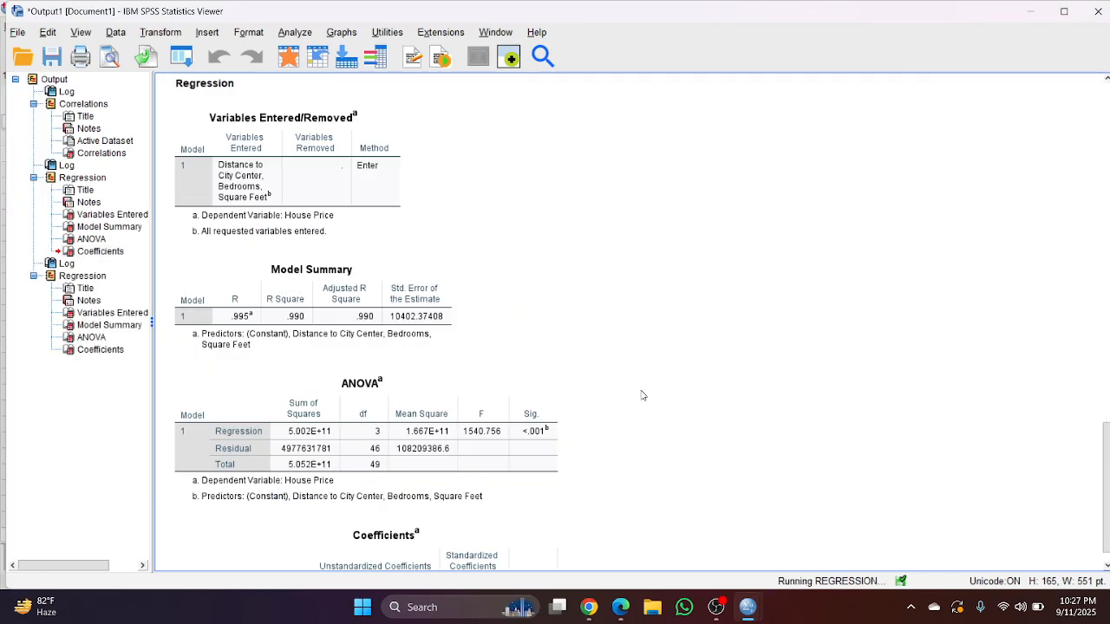
Examine the Model Summary, ANOVA and Coefficients tables of the House Price regression.
{"action": "left_click", "coordinate": [306, 299]}
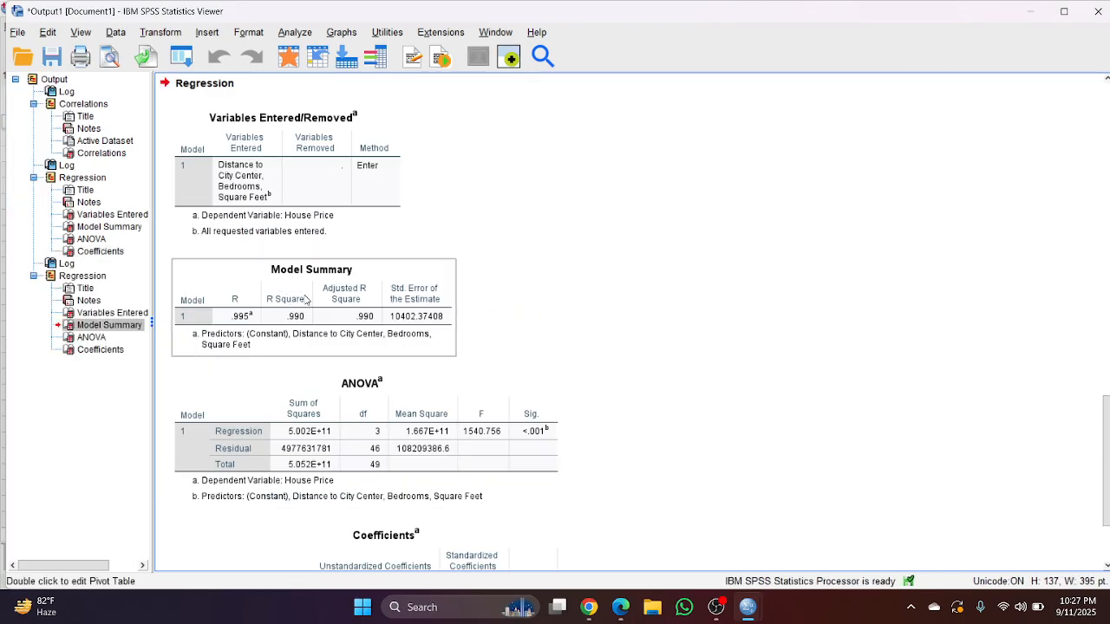
{"action": "left_click", "coordinate": [301, 466]}
{"action": "scroll", "coordinate": [302, 467], "scroll_direction": "down", "scroll_amount": 3}
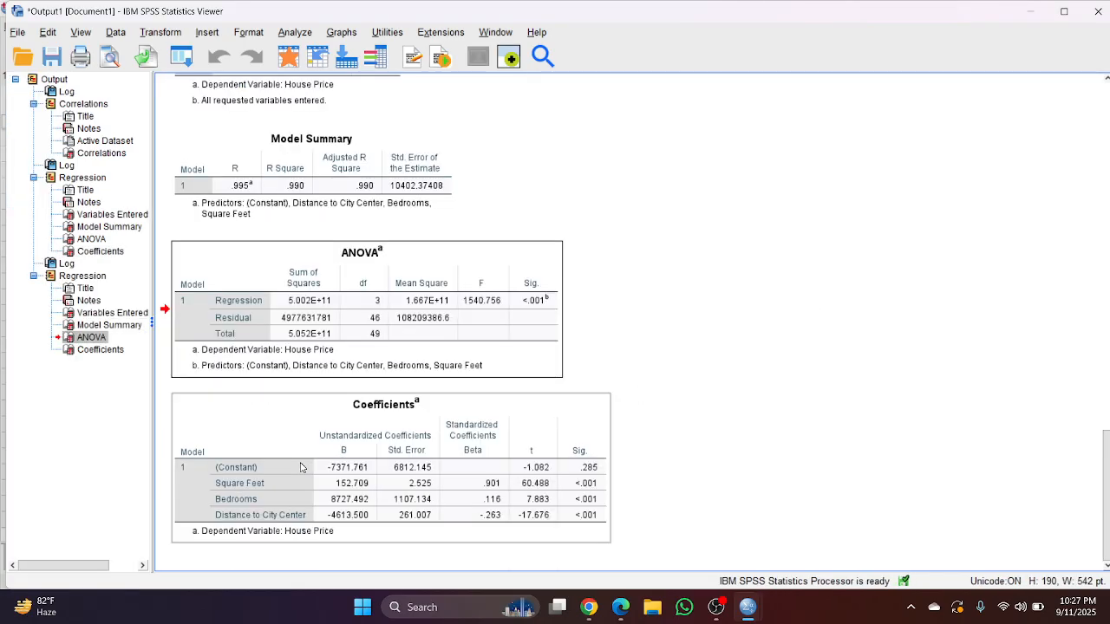
{"action": "left_click", "coordinate": [359, 464]}
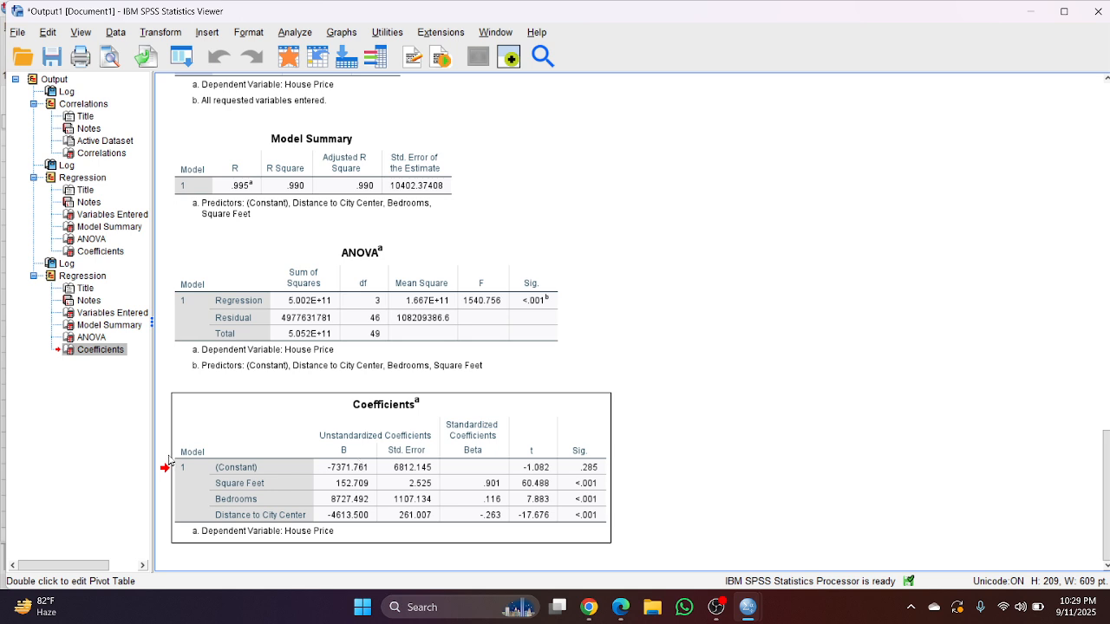
Check the Google Meet call in Chrome, and switch to the regression slides in 13.pdf in Microsoft Edge.
{"action": "mouse_move", "coordinate": [595, 605]}
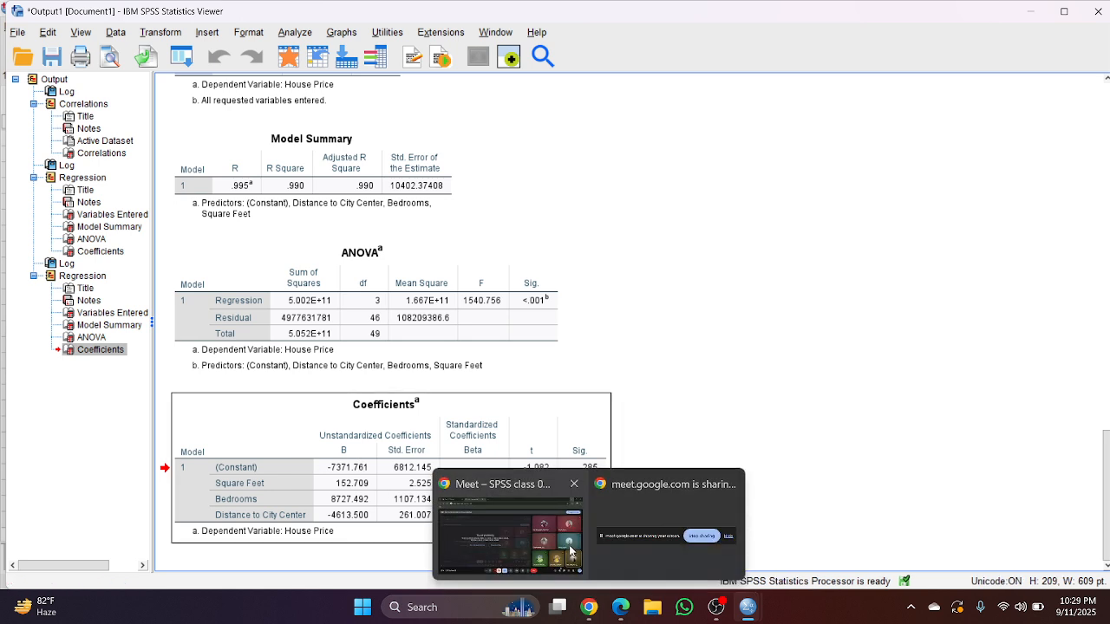
{"action": "left_click", "coordinate": [562, 545]}
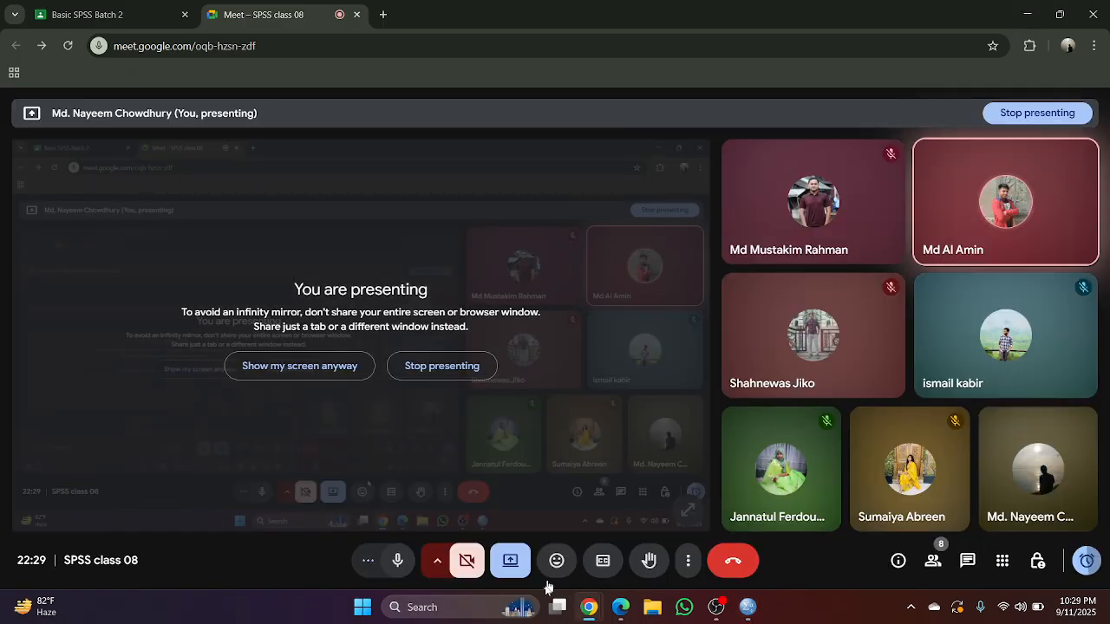
{"action": "left_click", "coordinate": [621, 607]}
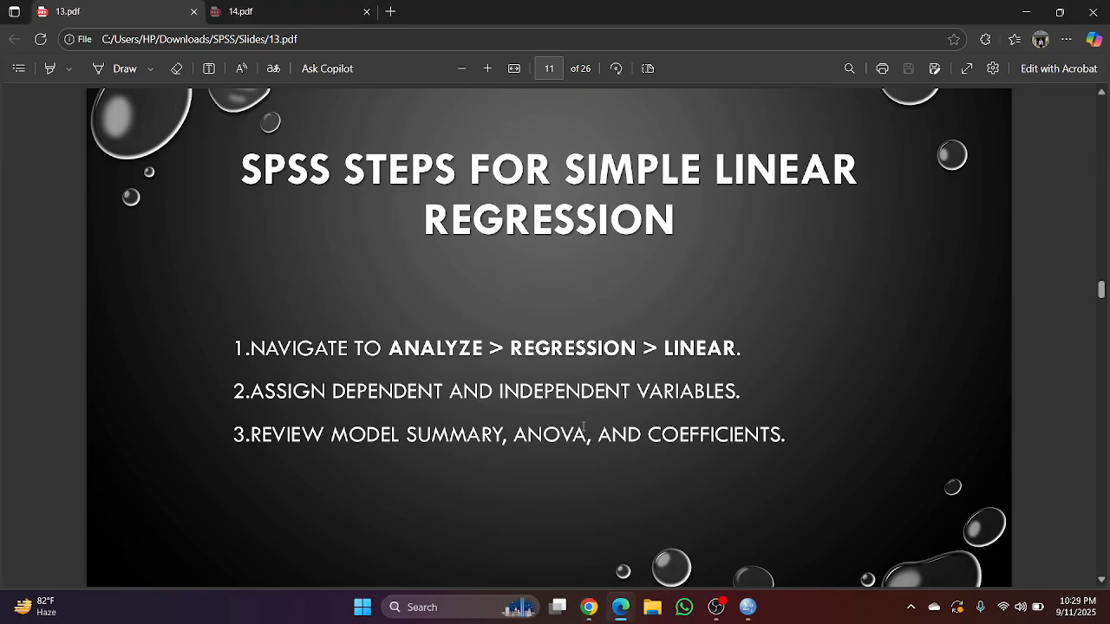
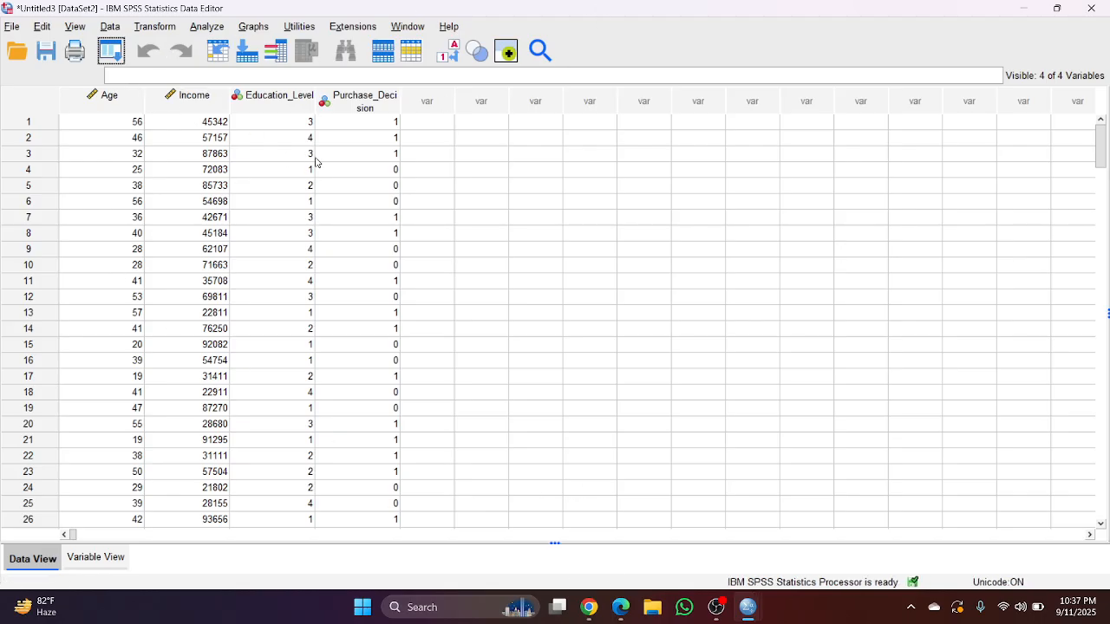
Widen the Purchase_Decision column in the data view so its full name fits on one line.
{"action": "left_click", "coordinate": [351, 107]}
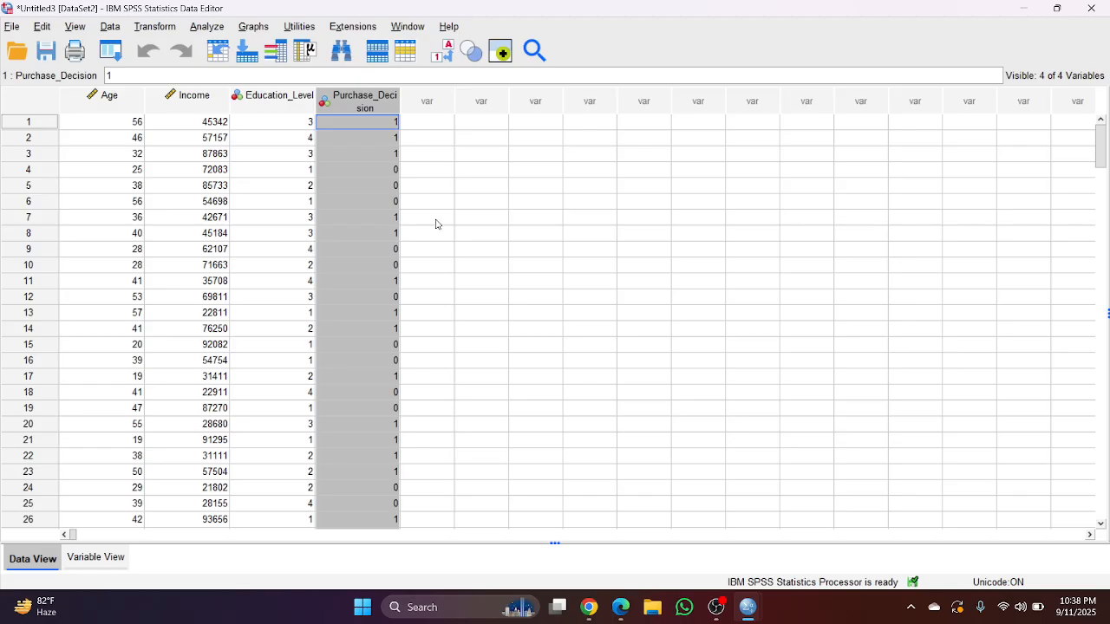
{"action": "left_click", "coordinate": [474, 248]}
{"action": "left_click", "coordinate": [379, 103]}
{"action": "left_click_drag", "start_coordinate": [400, 101], "coordinate": [471, 115]}
{"action": "left_click", "coordinate": [535, 158]}
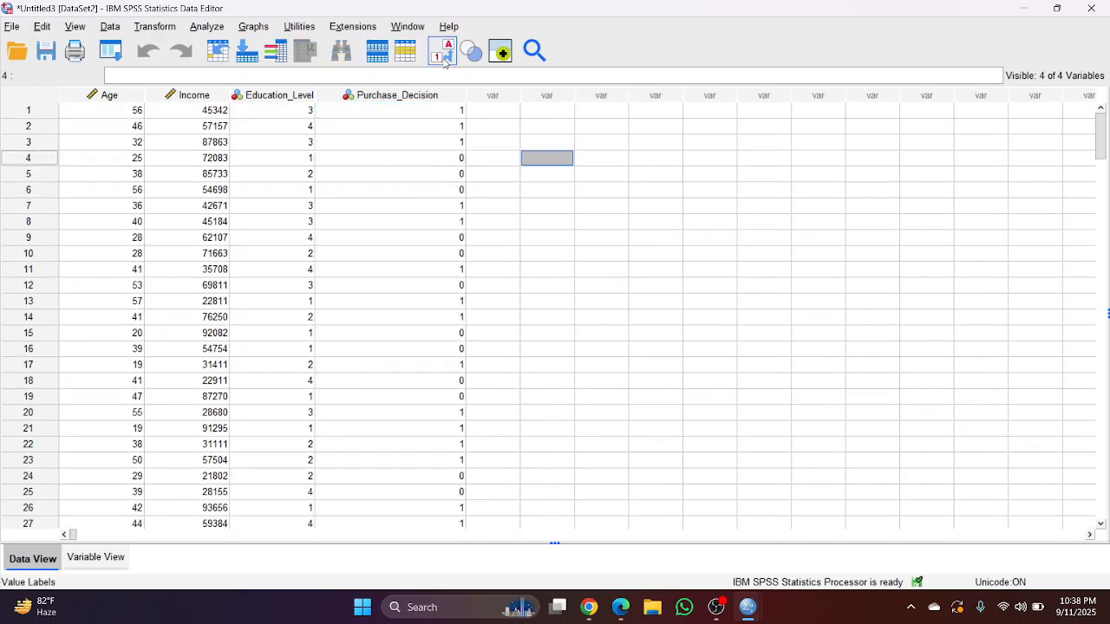
Look through the Purchase_Decision values in the first five rows.
{"action": "left_click", "coordinate": [453, 144]}
{"action": "left_click", "coordinate": [454, 159]}
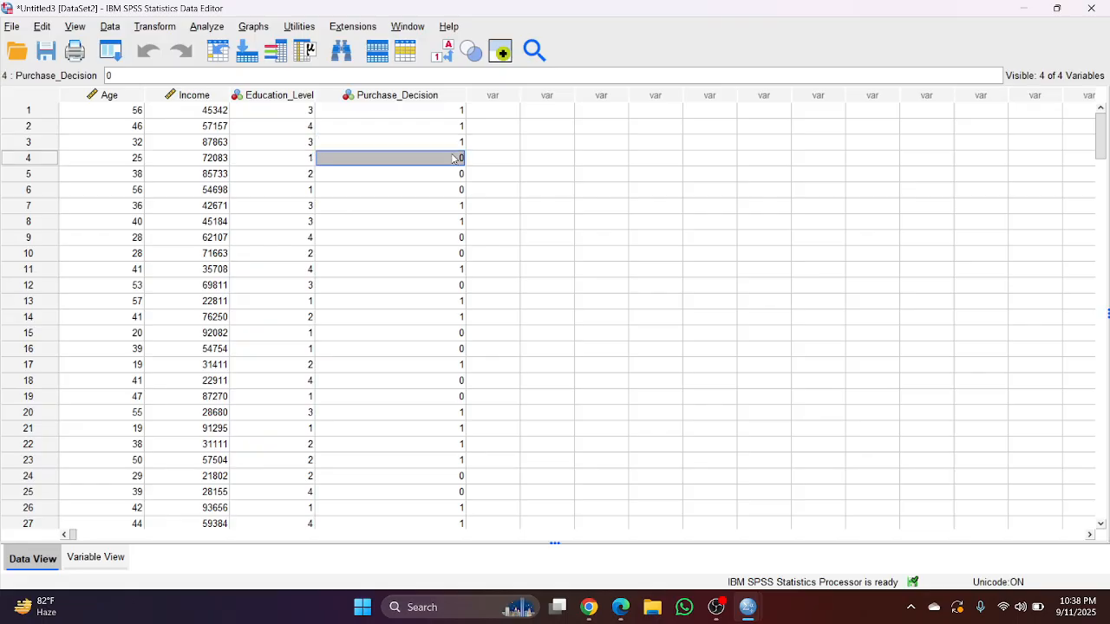
{"action": "key", "text": "Down"}
{"action": "key", "text": "Up"}
{"action": "key", "text": "Up"}
{"action": "key", "text": "Up"}
{"action": "key", "text": "Up"}
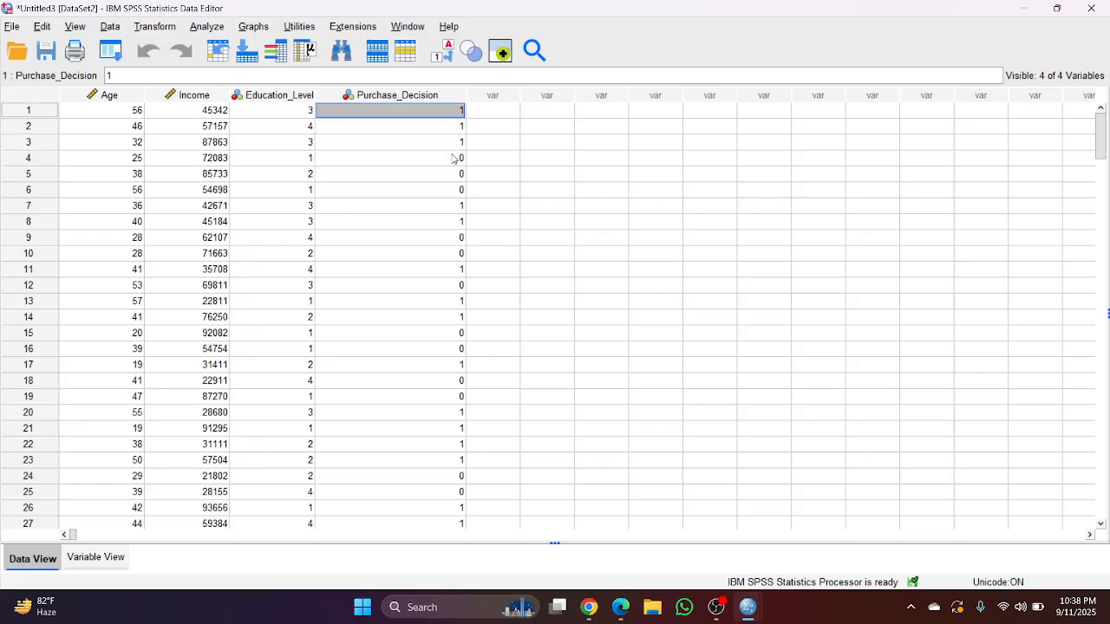
Add a value label to the Purchase_Decision variable that assigns Yes to the value 1.
{"action": "left_click", "coordinate": [421, 98]}
{"action": "double_click", "coordinate": [420, 97]}
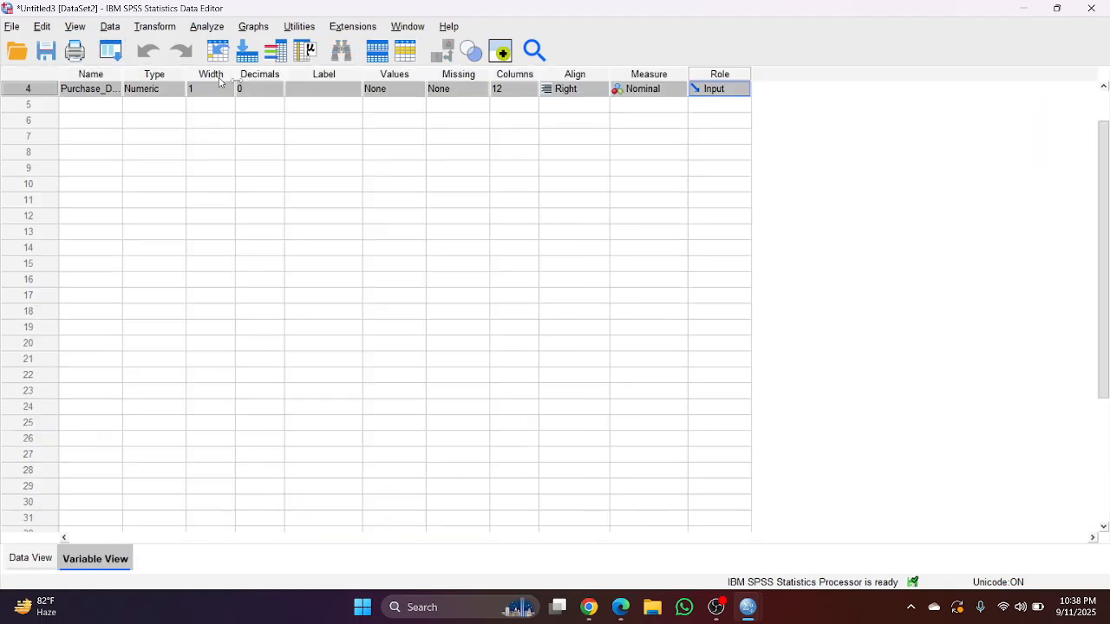
{"action": "left_click", "coordinate": [386, 89]}
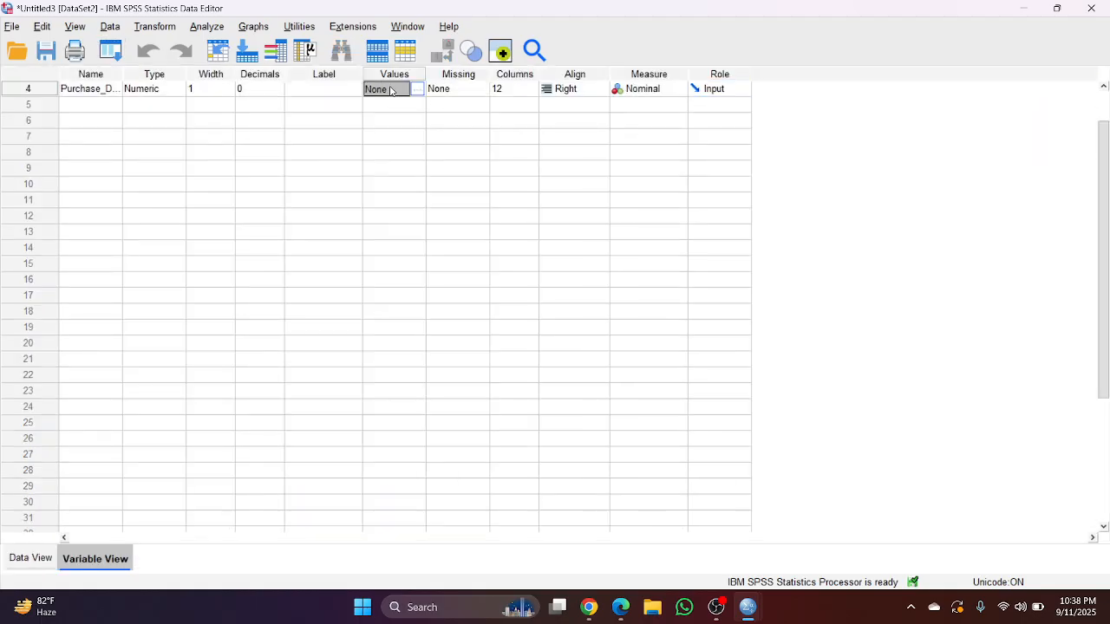
{"action": "left_click", "coordinate": [422, 89]}
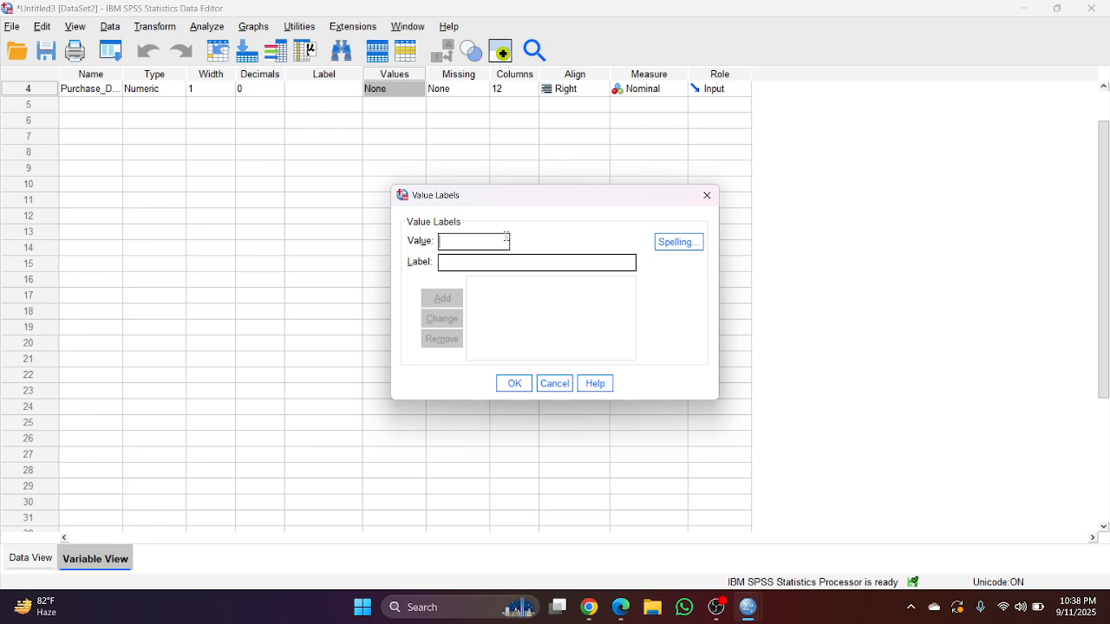
{"action": "type", "text": "1"}
{"action": "key", "text": "Tab"}
{"action": "type", "text": "Yes"}
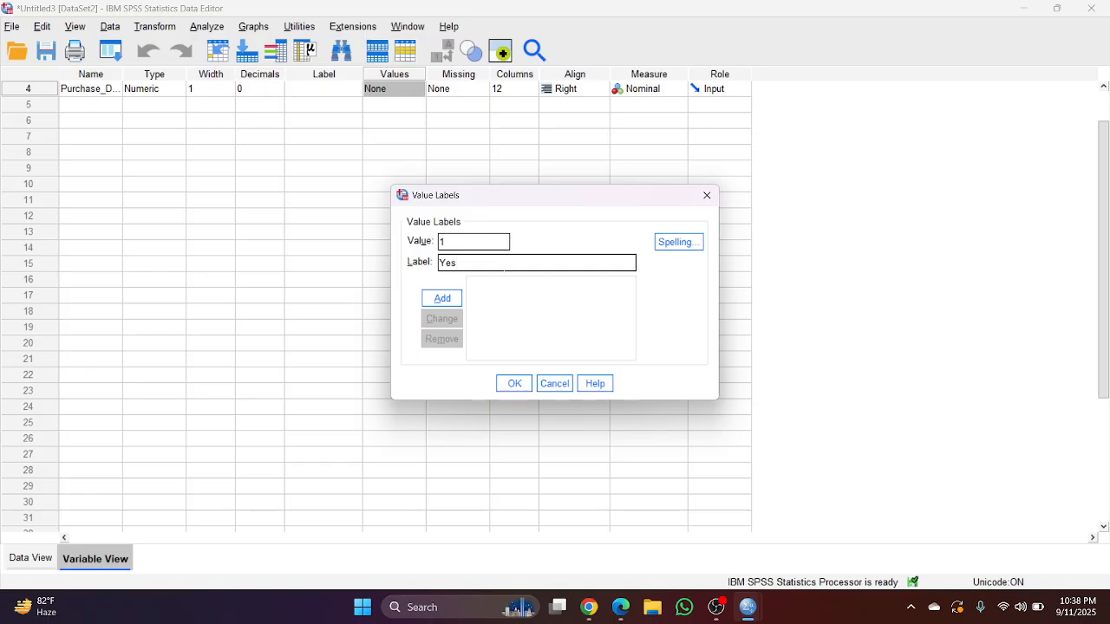
{"action": "left_click", "coordinate": [453, 297]}
Add the label No for the value 0 and apply the value labels to Purchase_Decision.
{"action": "type", "text": "0"}
{"action": "key", "text": "Tab"}
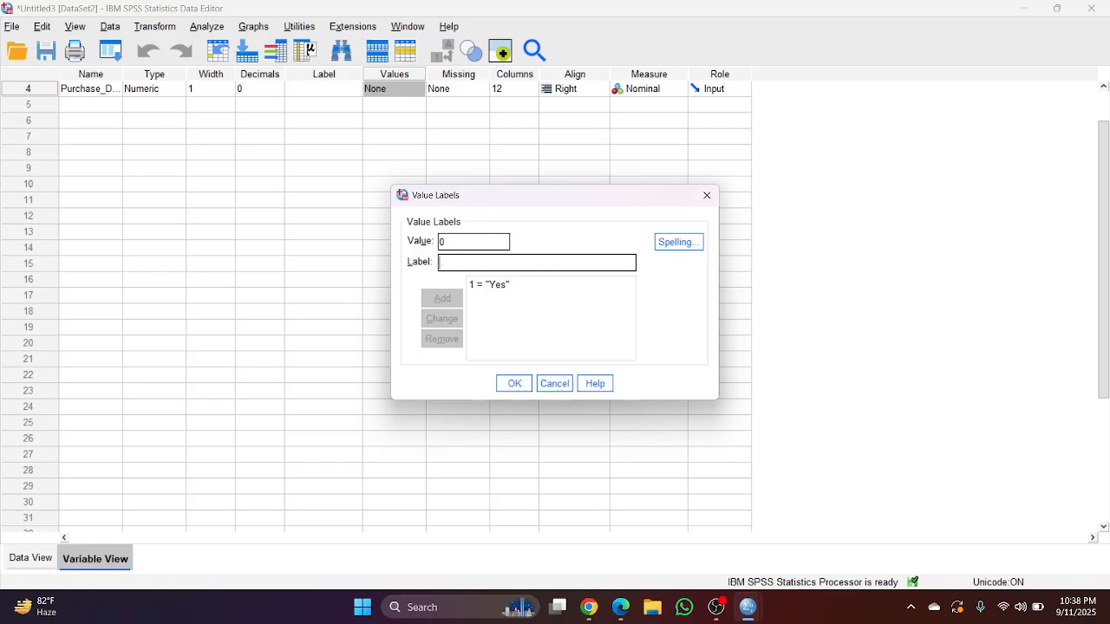
{"action": "type", "text": "No"}
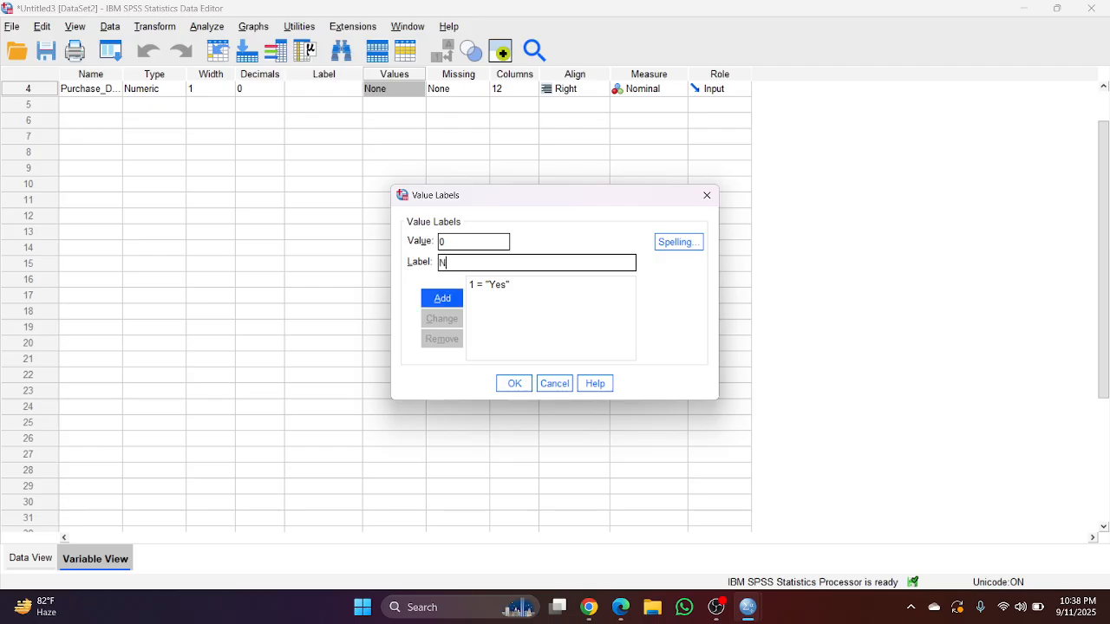
{"action": "left_click", "coordinate": [441, 298]}
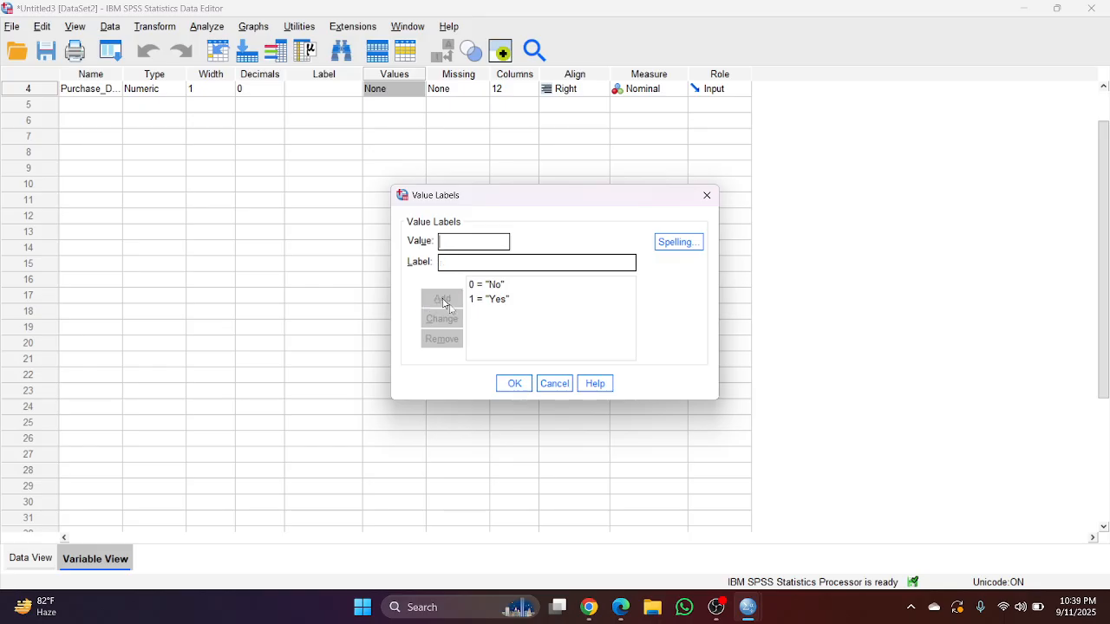
{"action": "left_click", "coordinate": [524, 385]}
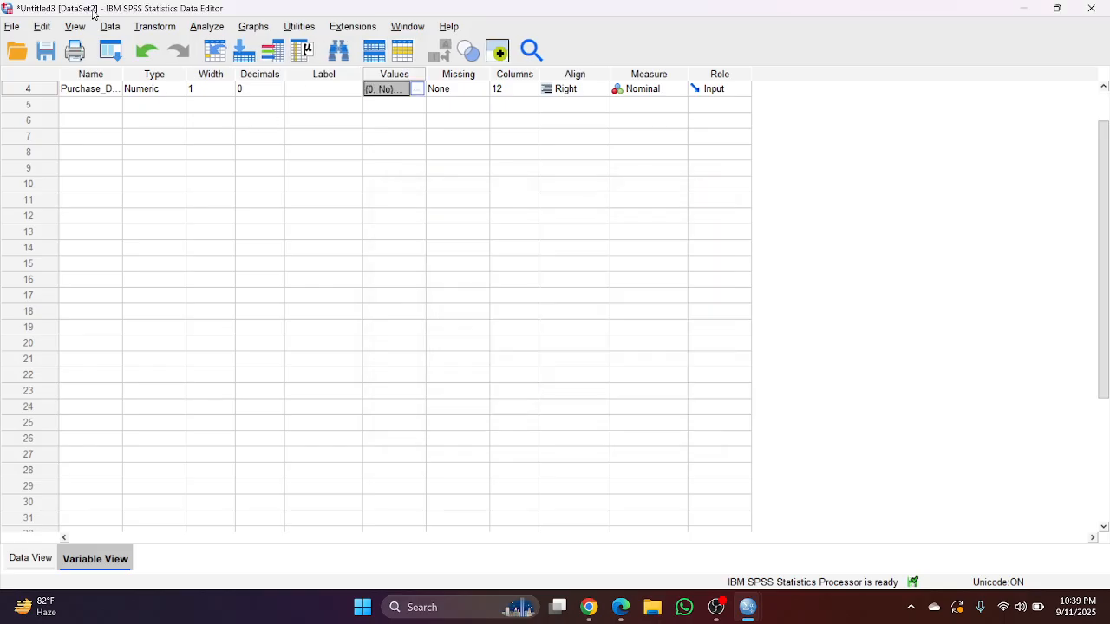
Return to the data view and display value labels instead of the numeric codes in the dataset.
{"action": "left_click", "coordinate": [28, 89]}
{"action": "double_click", "coordinate": [29, 89]}
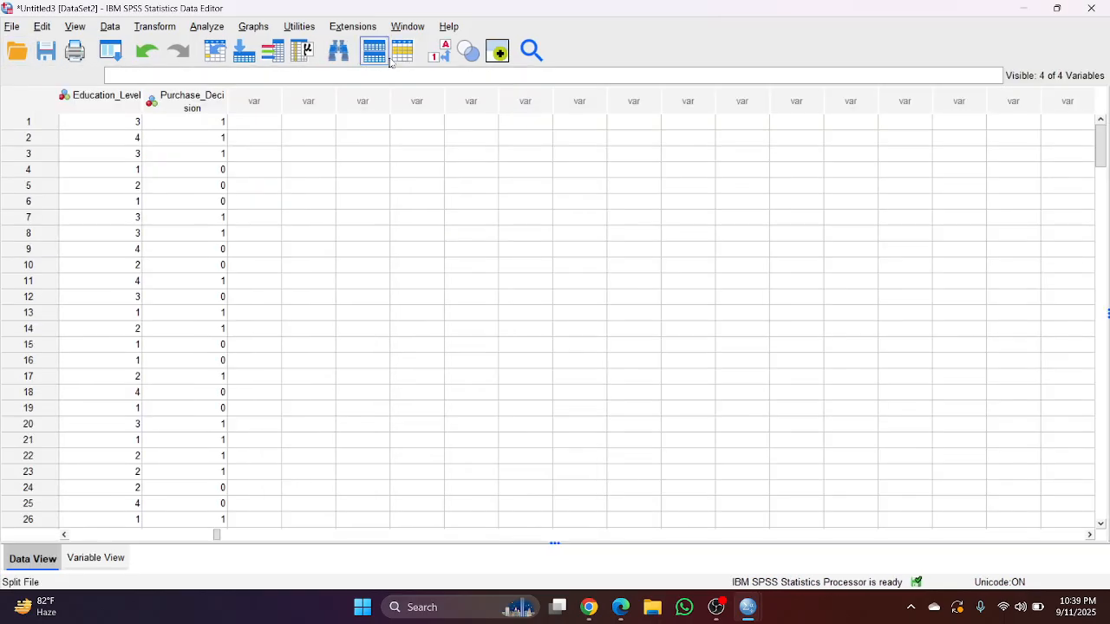
{"action": "left_click", "coordinate": [184, 103]}
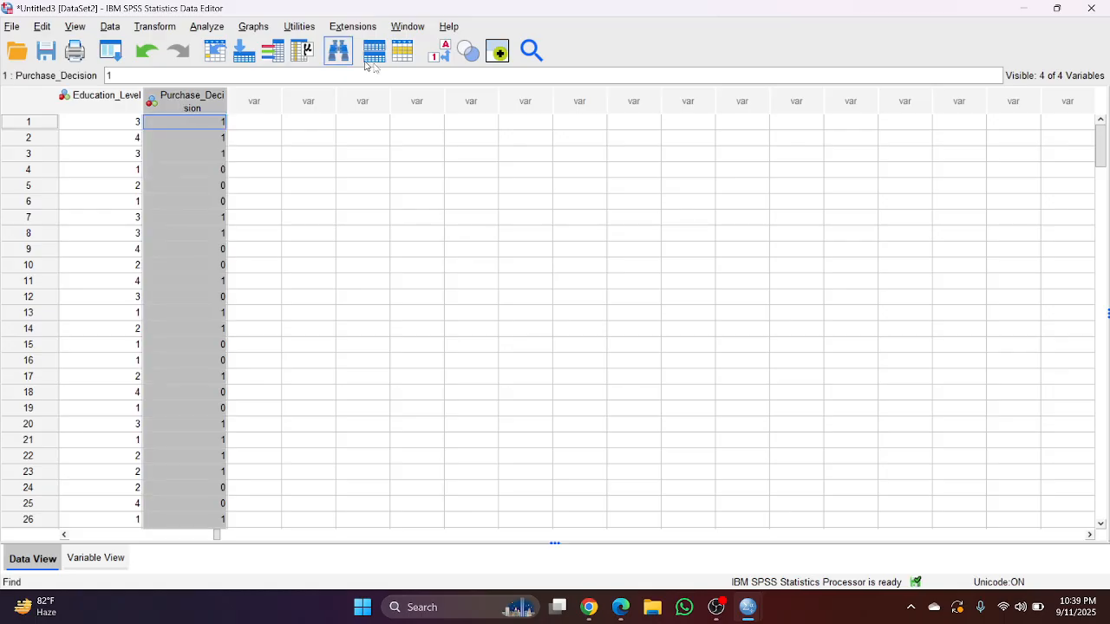
{"action": "left_click", "coordinate": [441, 53]}
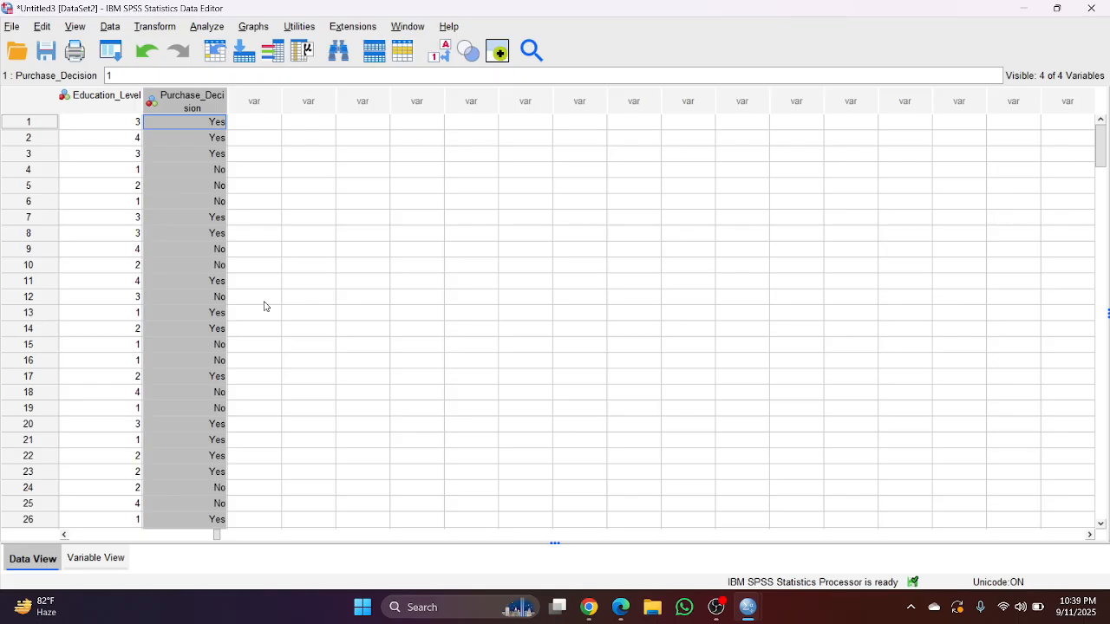
{"action": "left_click", "coordinate": [76, 537]}
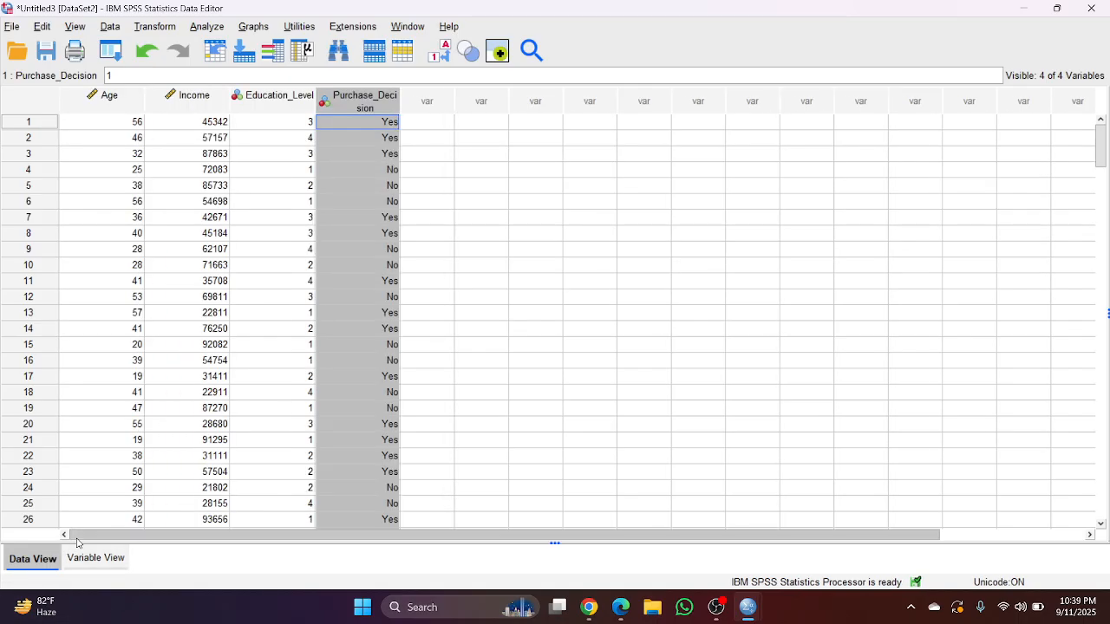
Widen the Purchase_Decision column so its full name fits on one line, and select the column.
{"action": "left_click", "coordinate": [516, 298]}
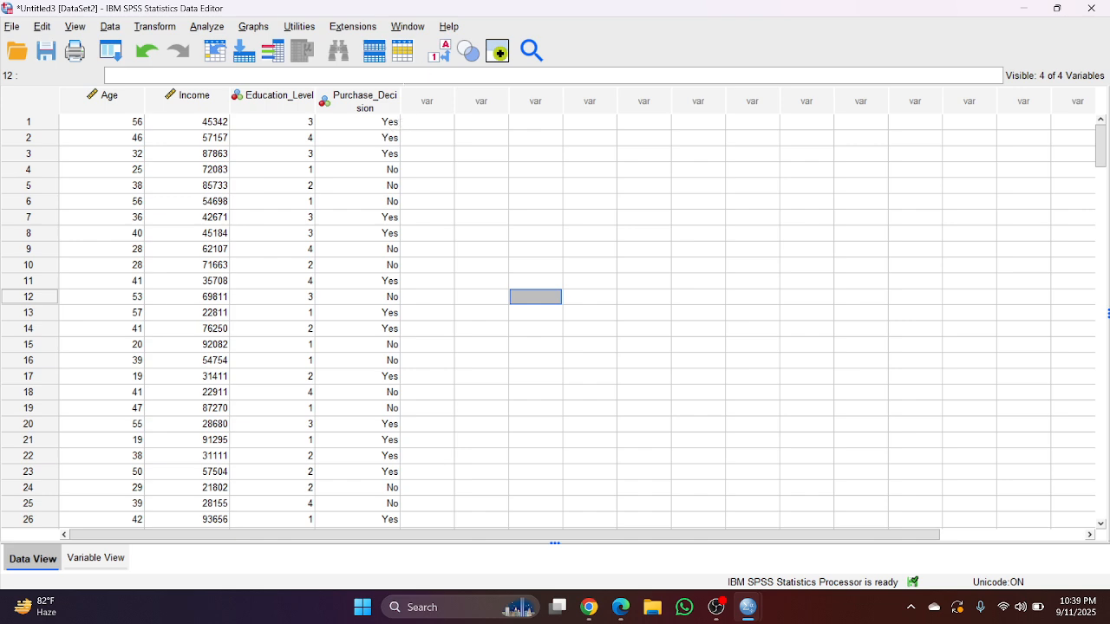
{"action": "left_click_drag", "start_coordinate": [401, 96], "coordinate": [494, 102]}
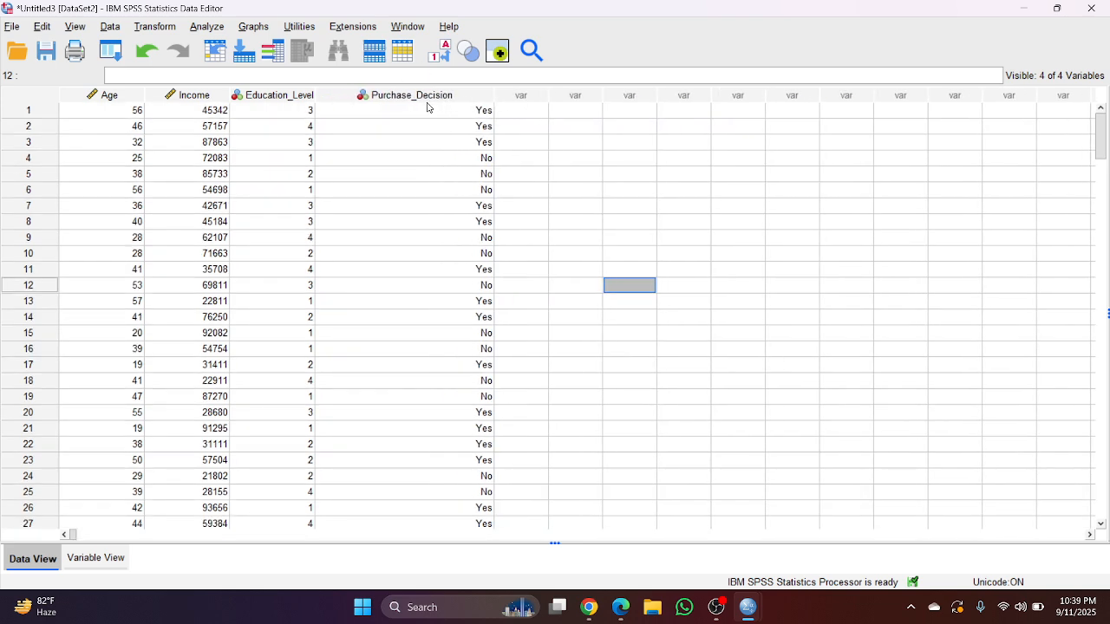
{"action": "left_click", "coordinate": [425, 101]}
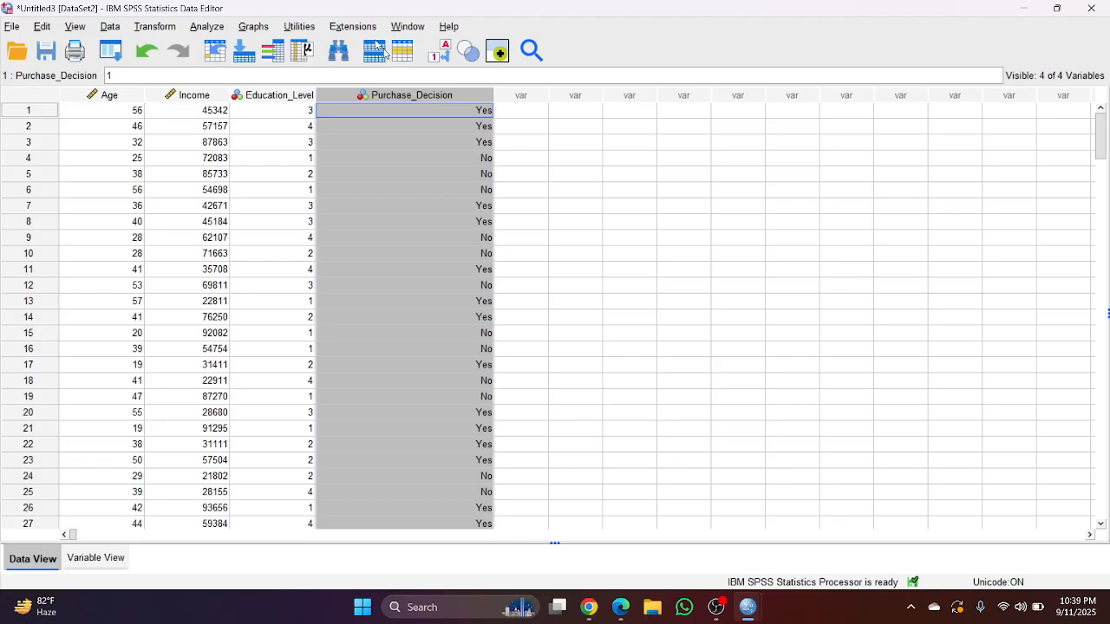
Start a binary logistic regression with Purchase_Decision as the dependent variable.
{"action": "left_click", "coordinate": [213, 24]}
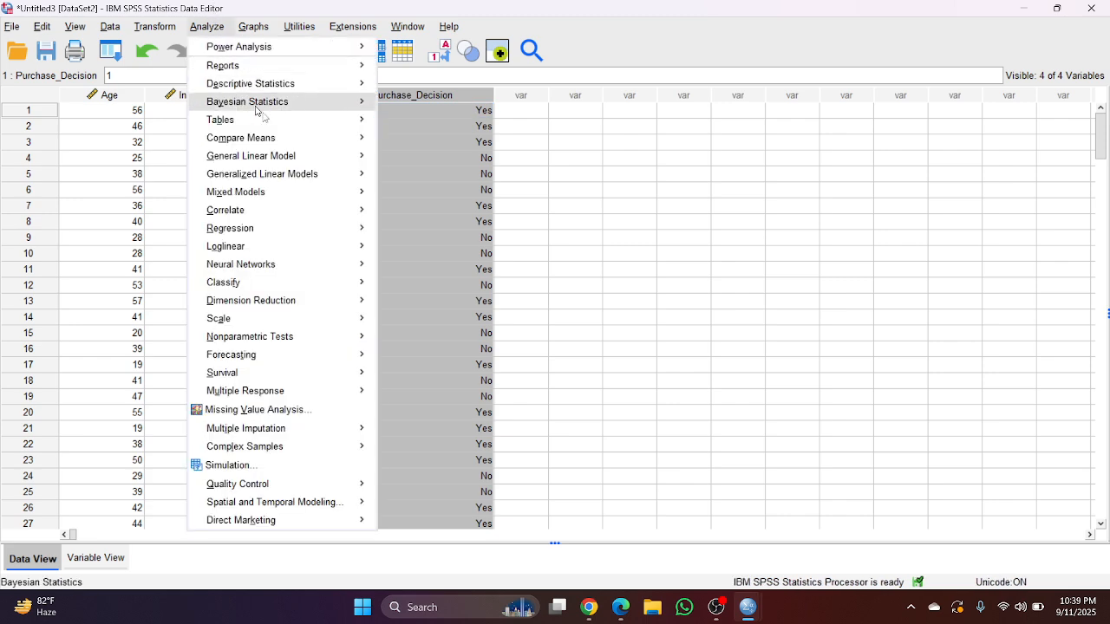
{"action": "mouse_move", "coordinate": [326, 177]}
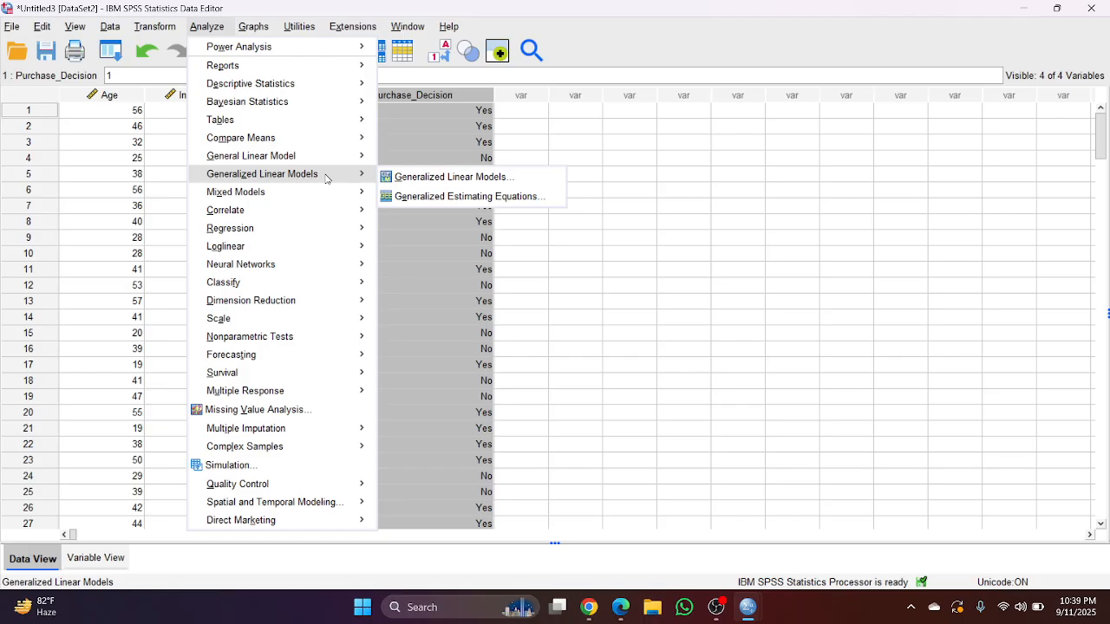
{"action": "mouse_move", "coordinate": [330, 228]}
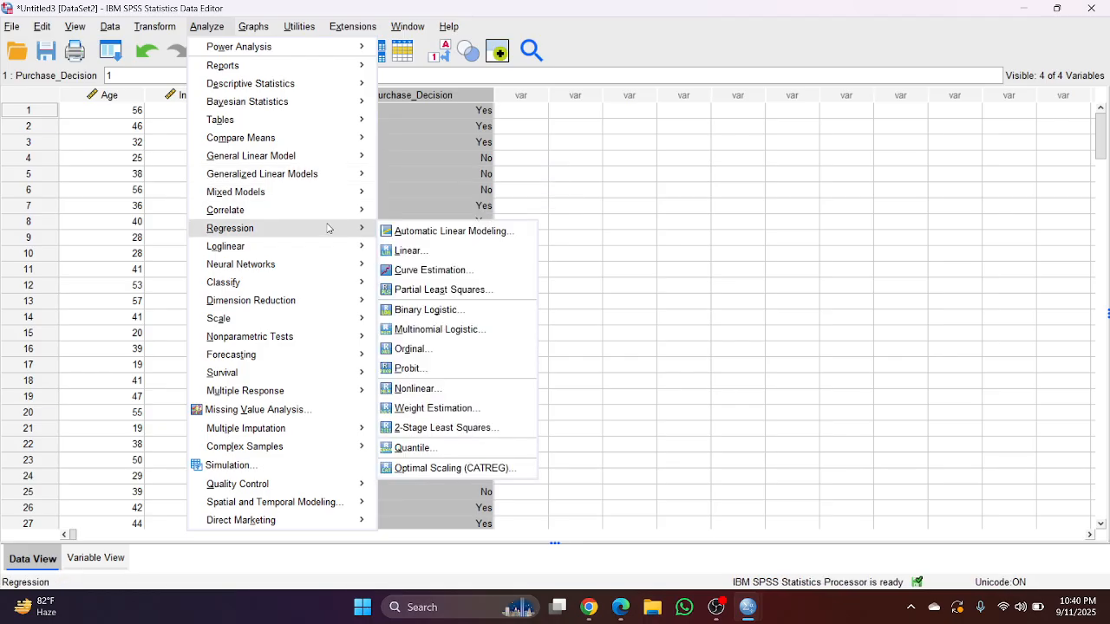
{"action": "left_click", "coordinate": [434, 314]}
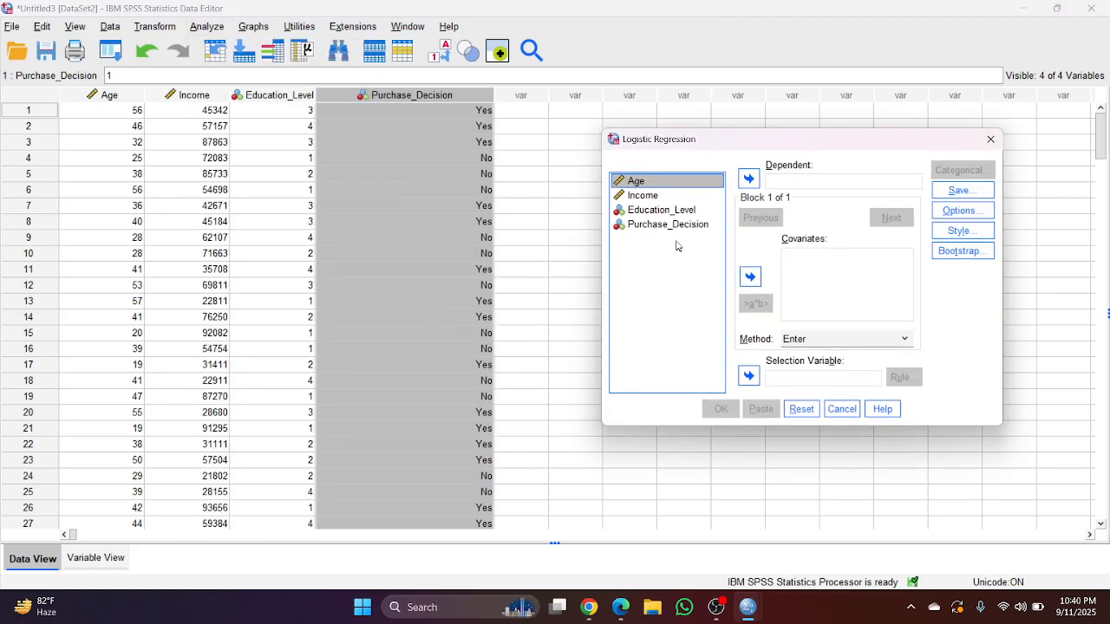
{"action": "left_click", "coordinate": [616, 226]}
{"action": "left_click", "coordinate": [748, 179]}
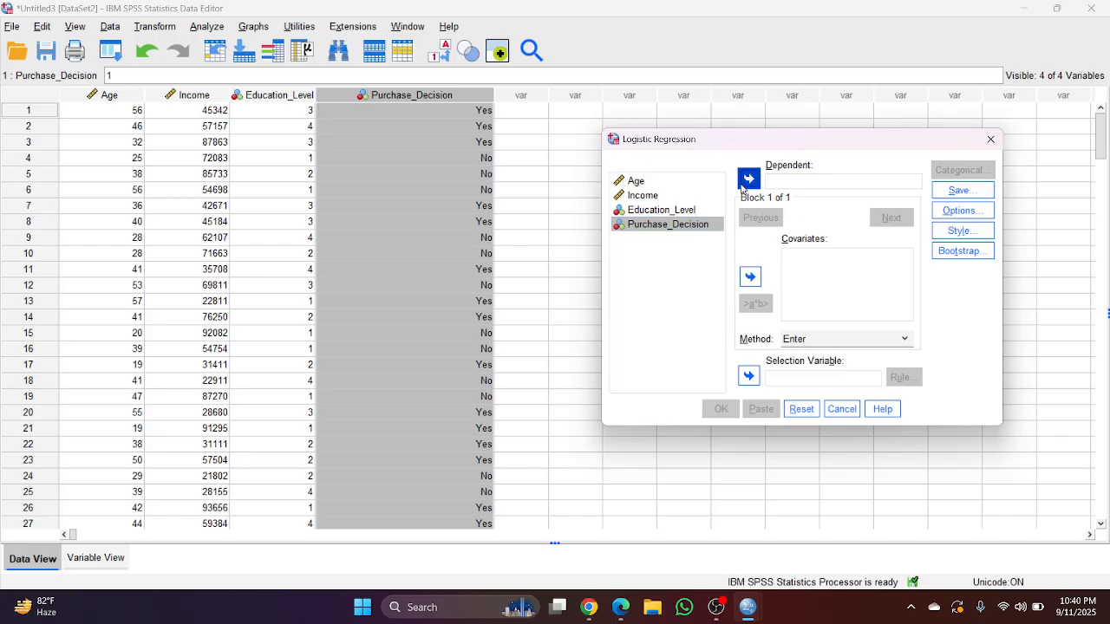
Add Age, Income and Education_Level as covariates of the logistic regression.
{"action": "left_click", "coordinate": [640, 182]}
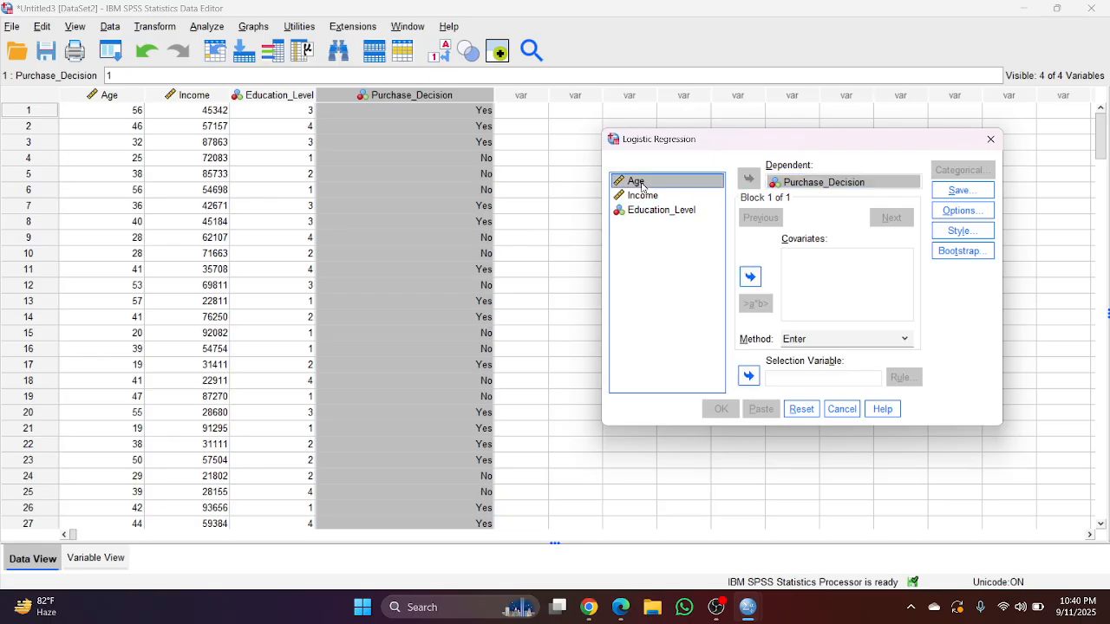
{"action": "key", "text": "shift+Down"}
{"action": "key", "text": "shift+Down"}
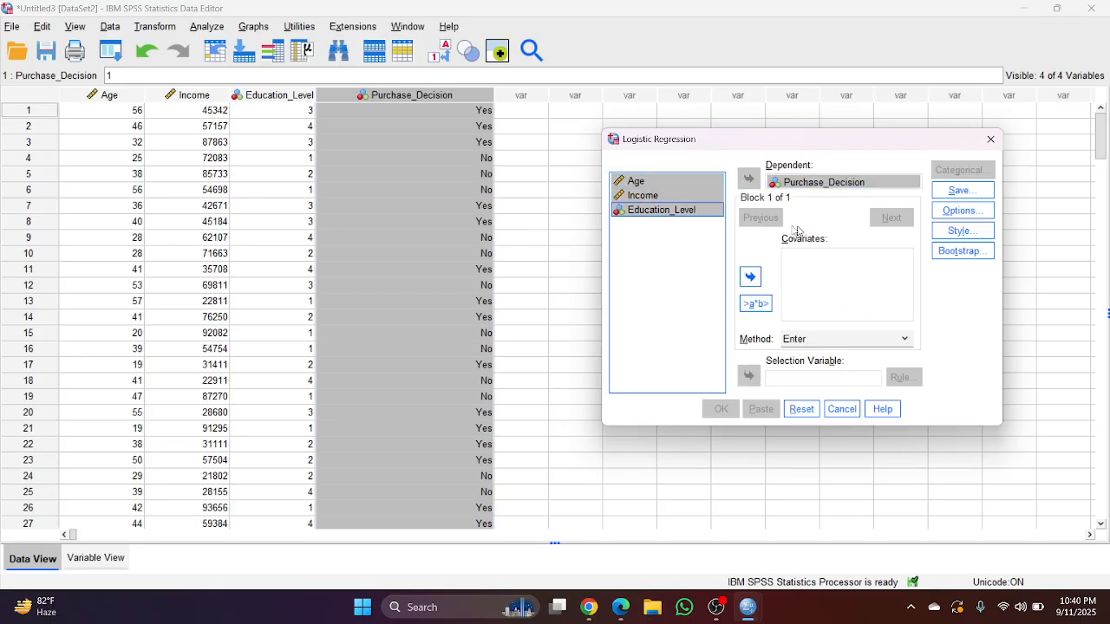
{"action": "left_click", "coordinate": [750, 277]}
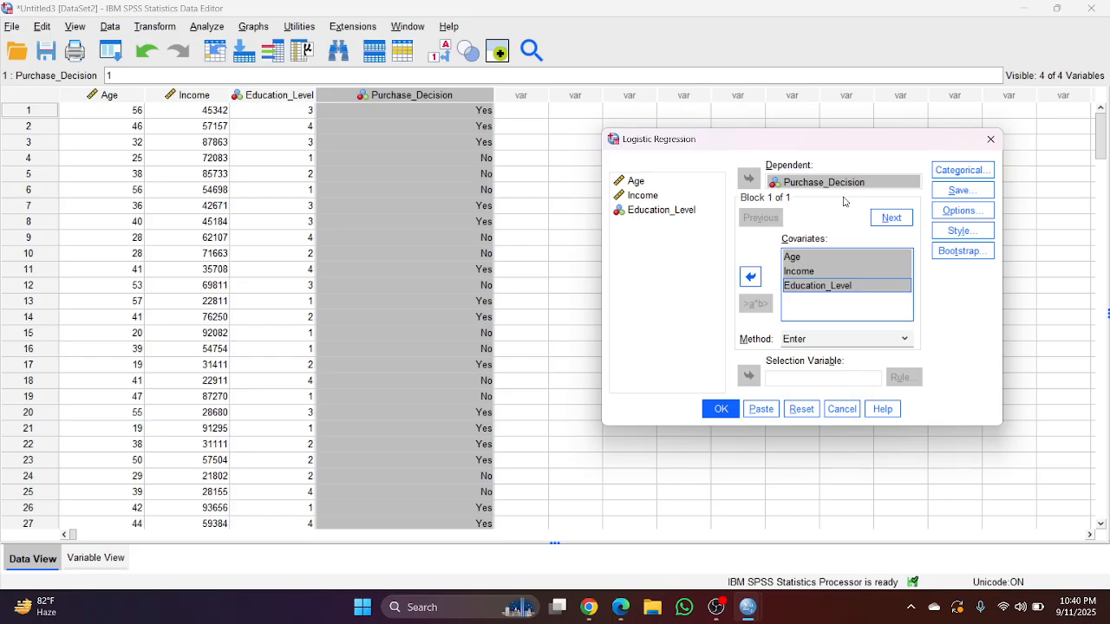
Define Education_Level as a categorical covariate with Indicator contrast and the first category as reference, and run the regression.
{"action": "left_click", "coordinate": [802, 284]}
{"action": "left_click", "coordinate": [961, 170]}
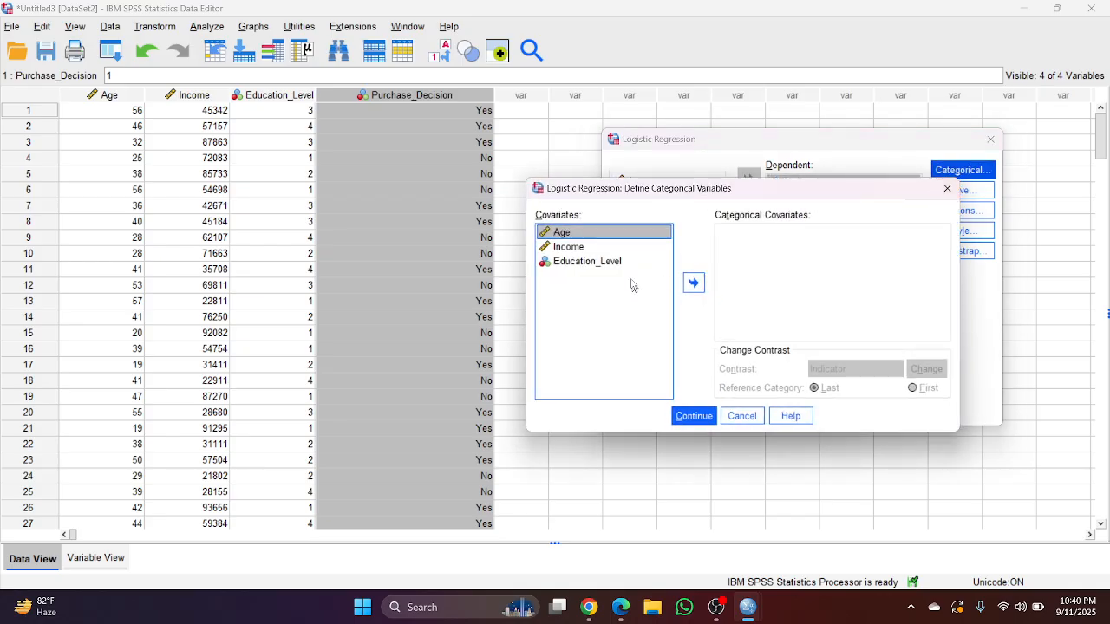
{"action": "left_click", "coordinate": [574, 268]}
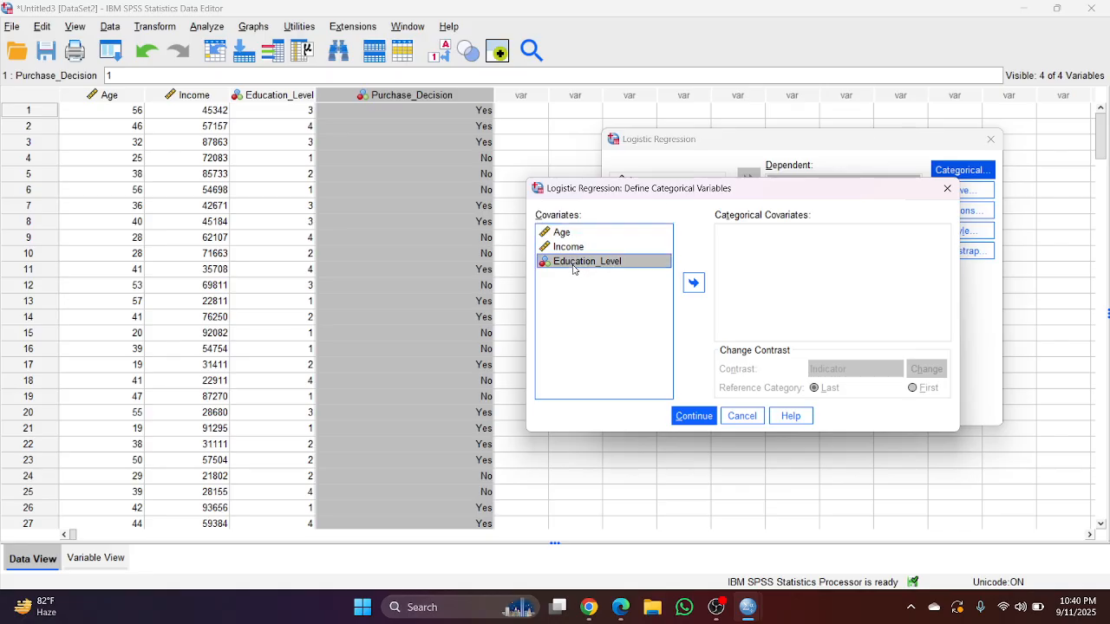
{"action": "left_click", "coordinate": [693, 283]}
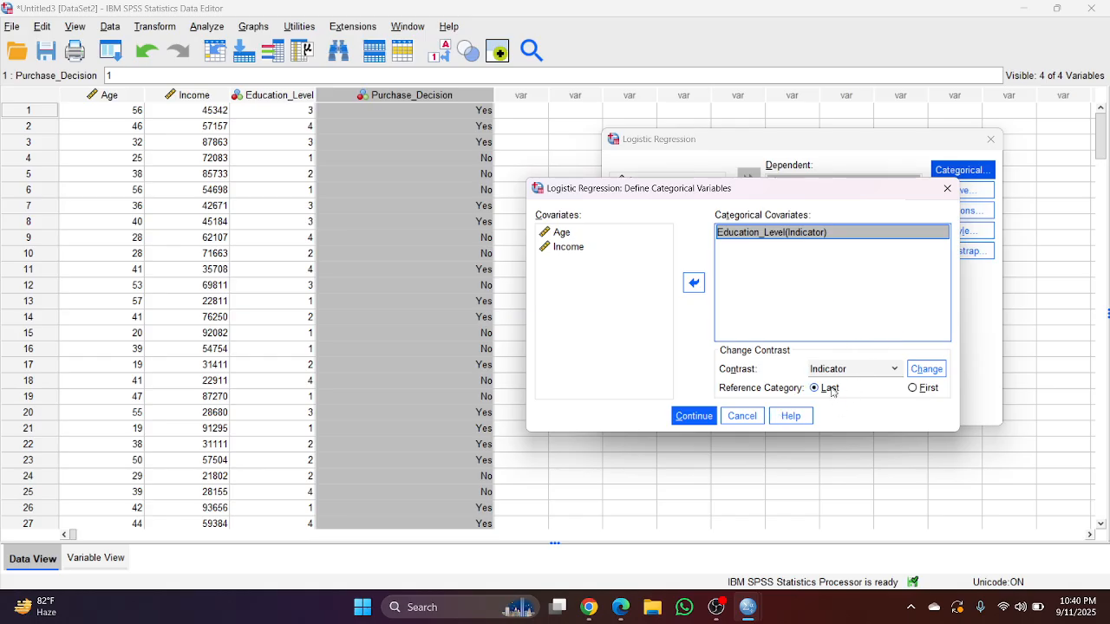
{"action": "left_click", "coordinate": [926, 369]}
{"action": "left_click", "coordinate": [912, 389]}
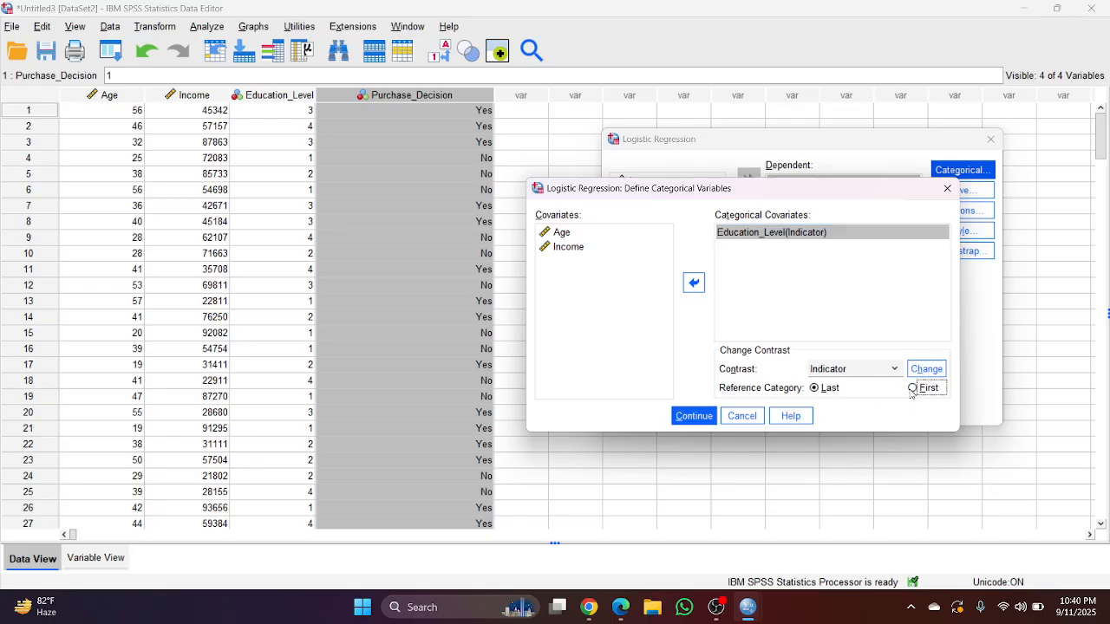
{"action": "left_click", "coordinate": [926, 368]}
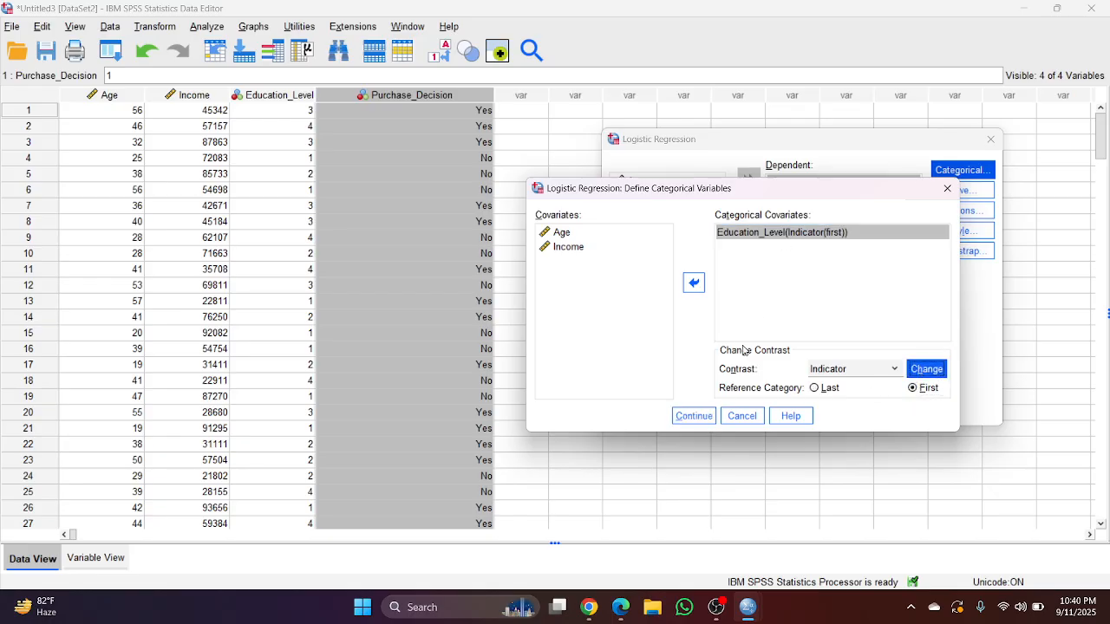
{"action": "left_click", "coordinate": [695, 416]}
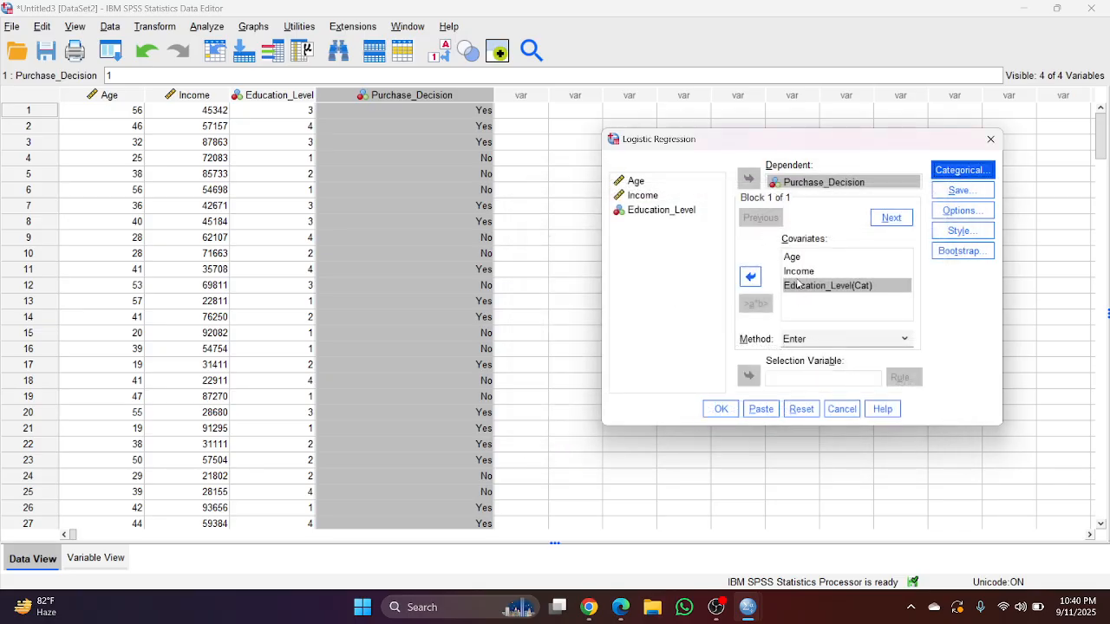
{"action": "left_click", "coordinate": [721, 410]}
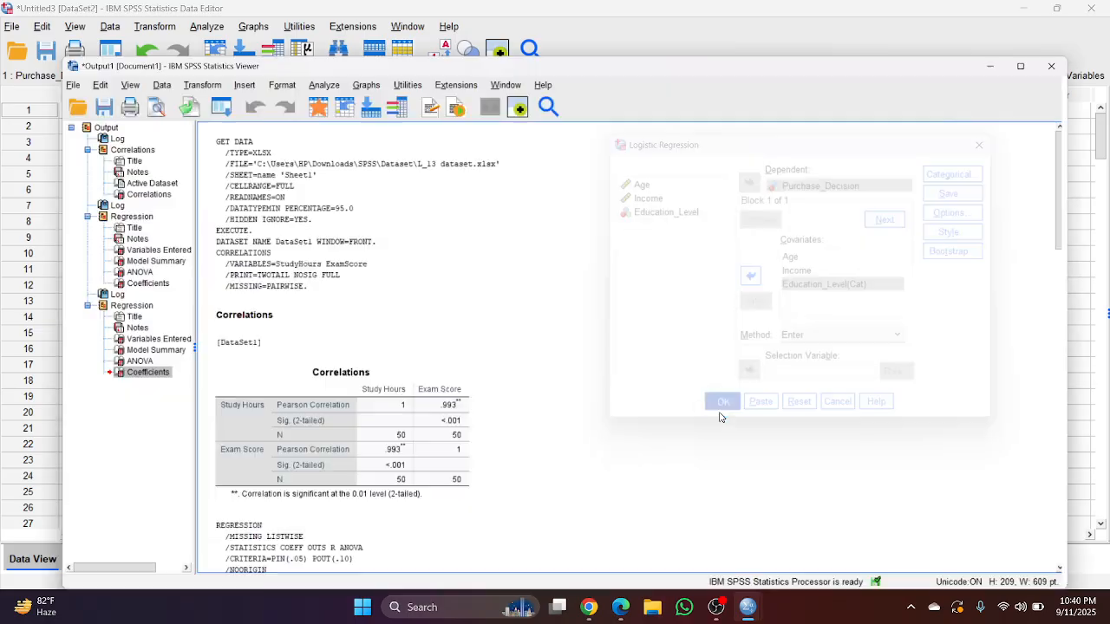
Examine the Variables in the Equation table of the logistic regression, including the Wald and Exp(B) values for each predictor.
{"action": "left_click", "coordinate": [352, 466]}
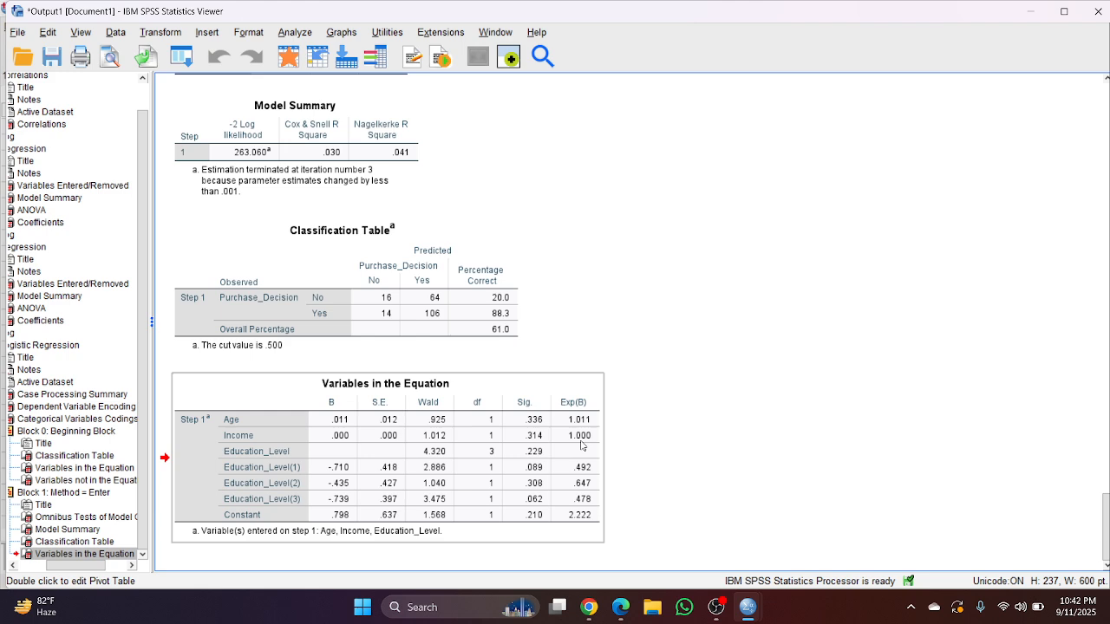
{"action": "left_click", "coordinate": [681, 469]}
{"action": "left_click", "coordinate": [575, 437]}
{"action": "left_click_drag", "start_coordinate": [276, 443], "coordinate": [456, 424]}
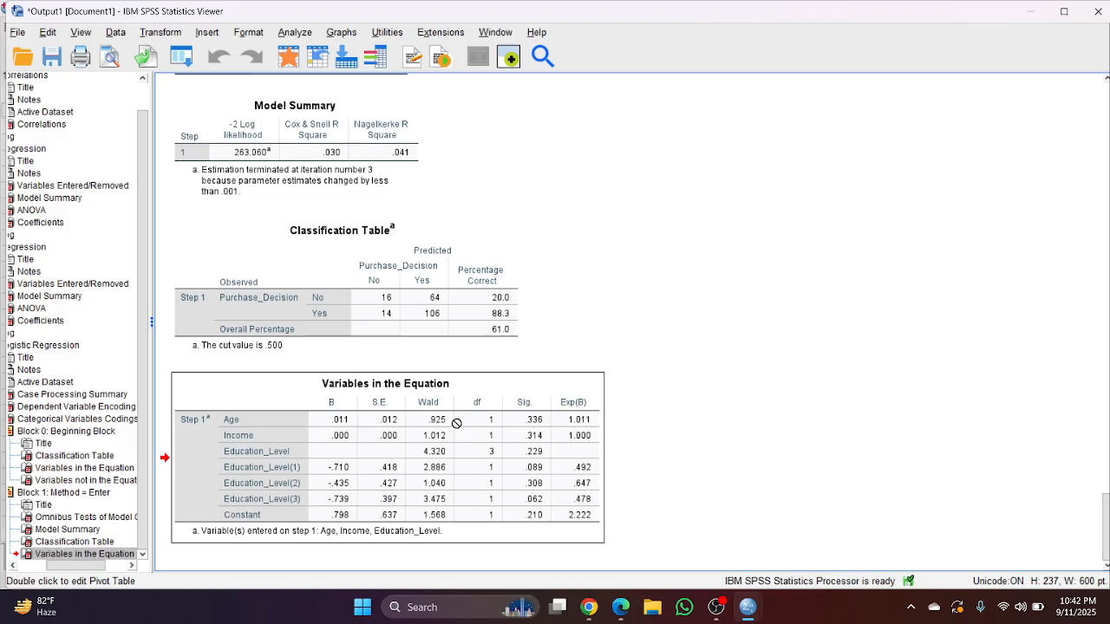
{"action": "left_click_drag", "start_coordinate": [457, 423], "coordinate": [425, 423]}
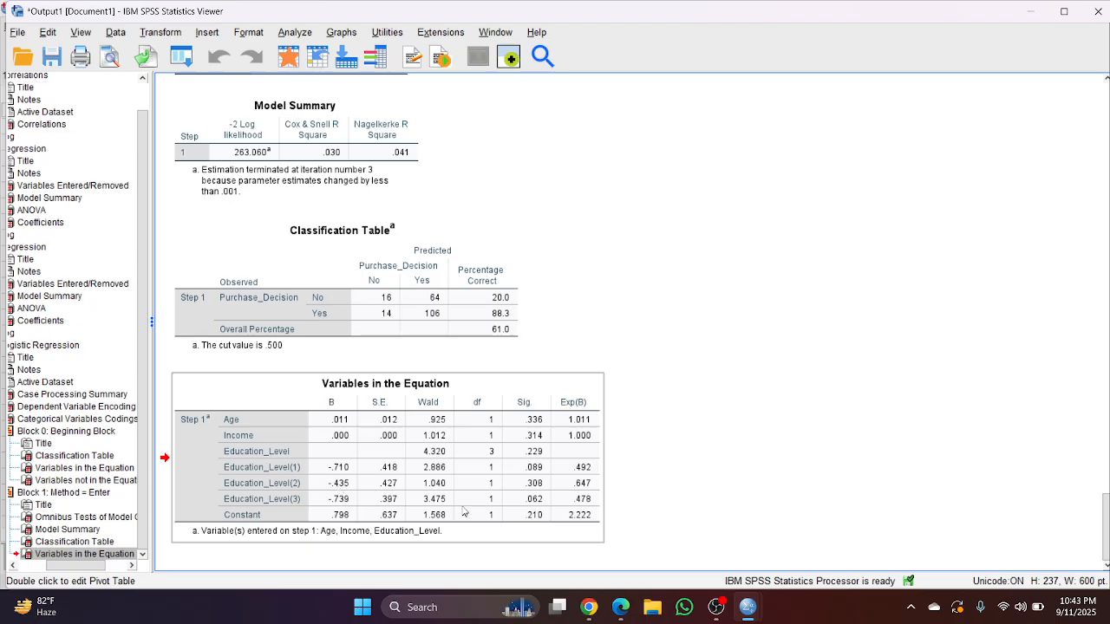
{"action": "left_click_drag", "start_coordinate": [586, 409], "coordinate": [579, 560]}
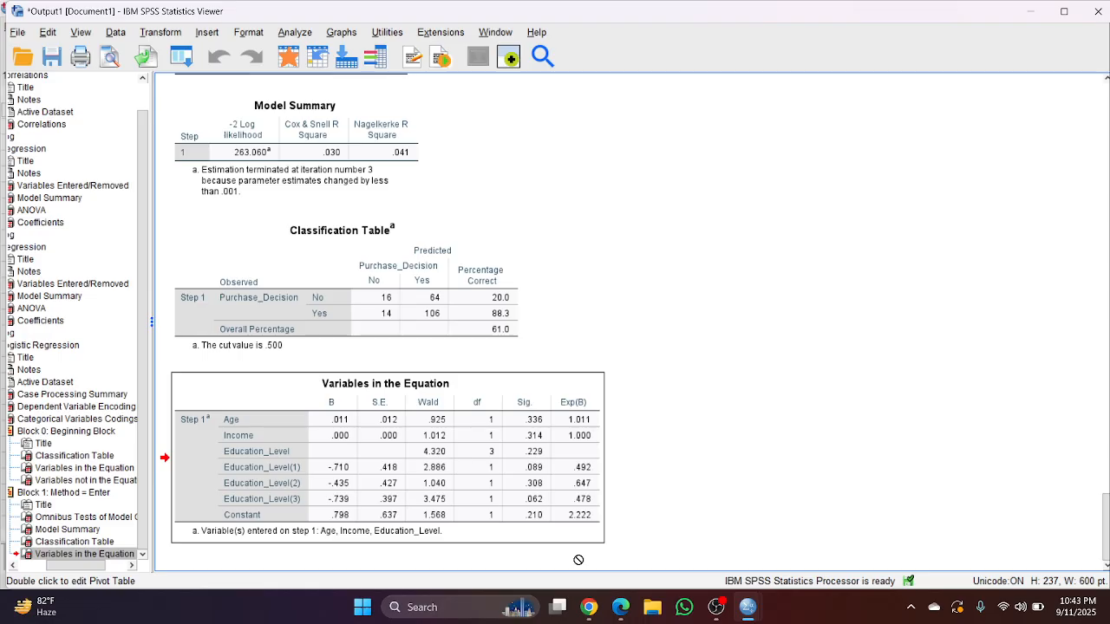
{"action": "left_click_drag", "start_coordinate": [579, 560], "coordinate": [590, 563]}
{"action": "left_click_drag", "start_coordinate": [560, 444], "coordinate": [565, 373]}
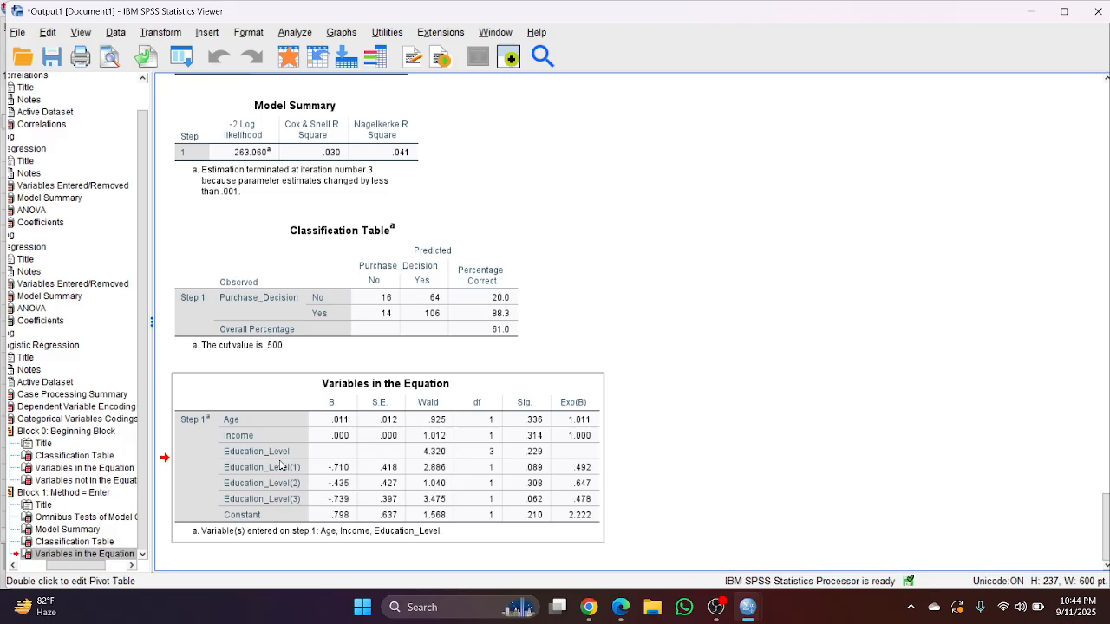
Minimise the output viewer to return to the dataset with Age, Income, Education_Level and Purchase_Decision, and clear the column selection.
{"action": "left_click_drag", "start_coordinate": [299, 501], "coordinate": [583, 477]}
{"action": "left_click", "coordinate": [642, 486]}
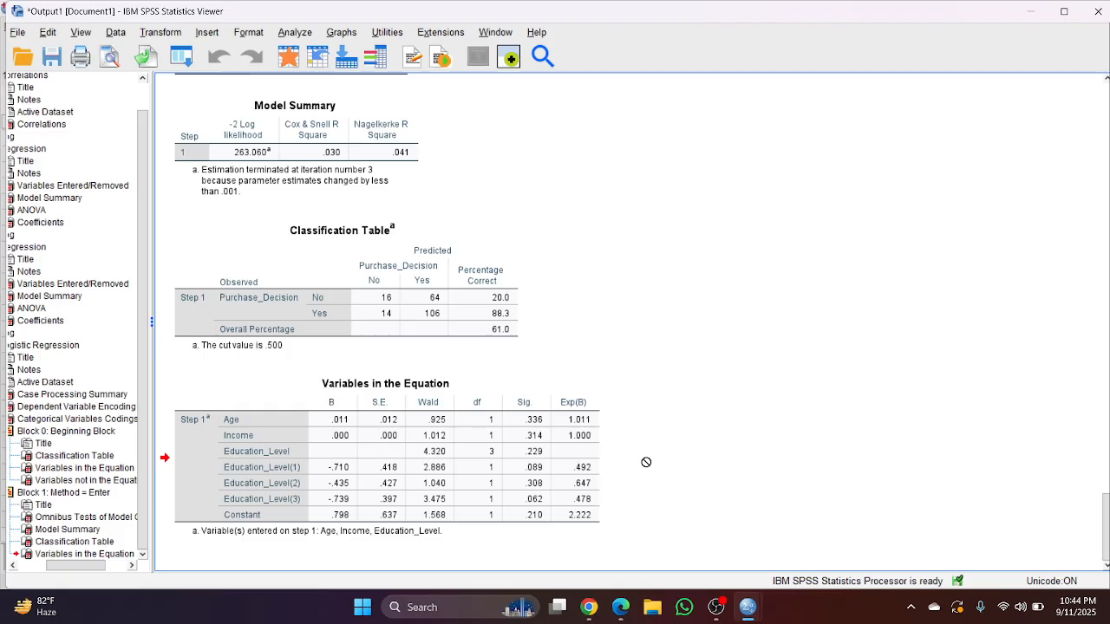
{"action": "left_click", "coordinate": [1030, 12]}
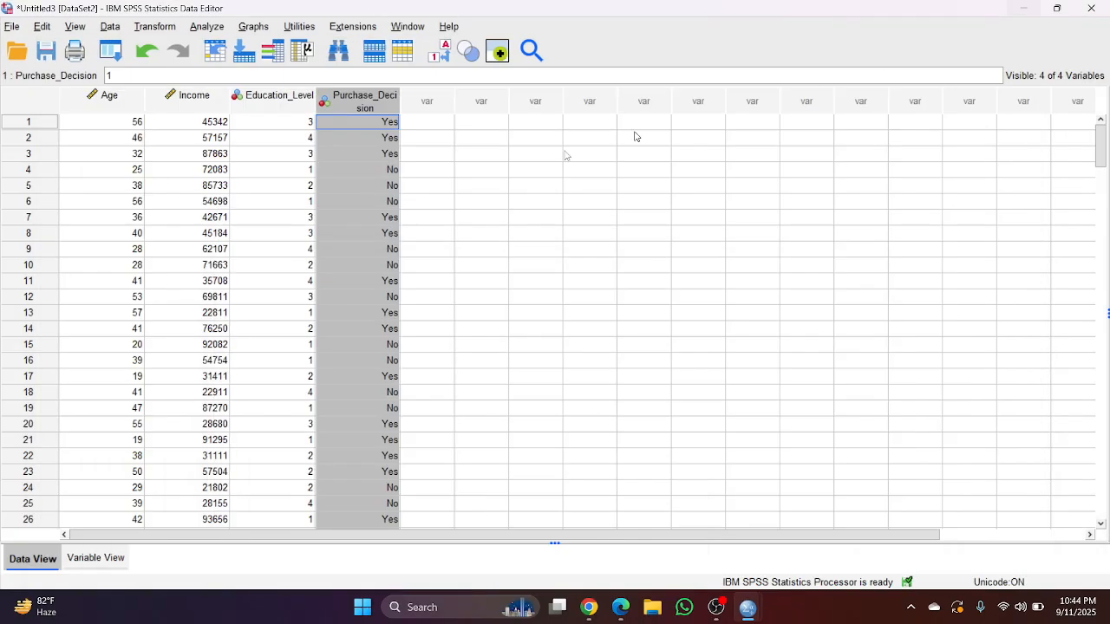
{"action": "left_click", "coordinate": [578, 247]}
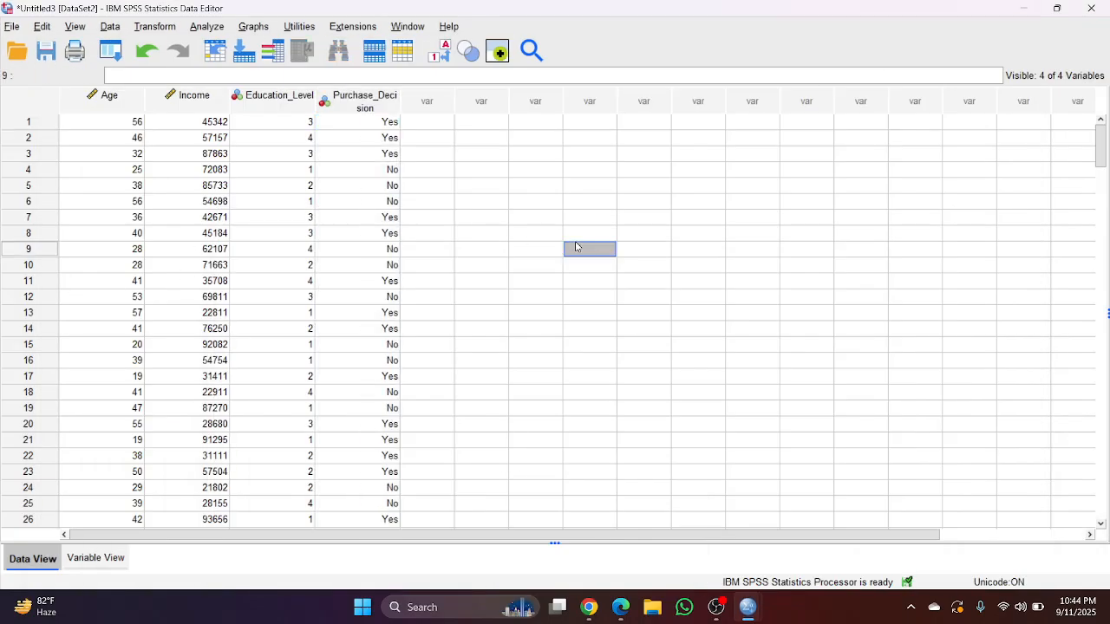
{"action": "left_click", "coordinate": [207, 26]}
{"action": "mouse_move", "coordinate": [309, 248]}
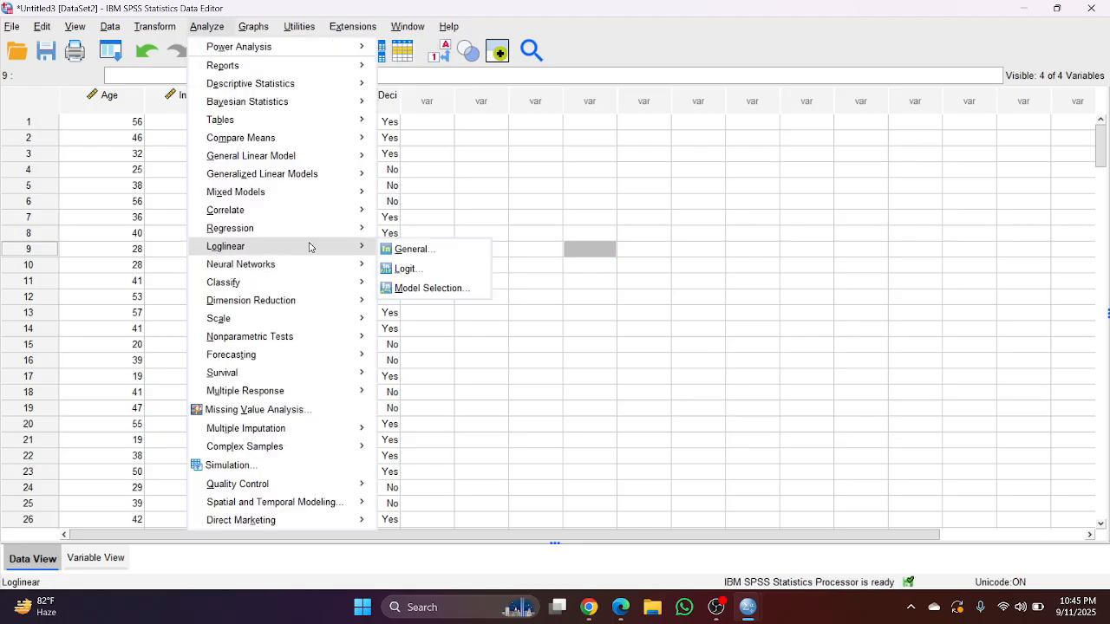
{"action": "mouse_move", "coordinate": [355, 211]}
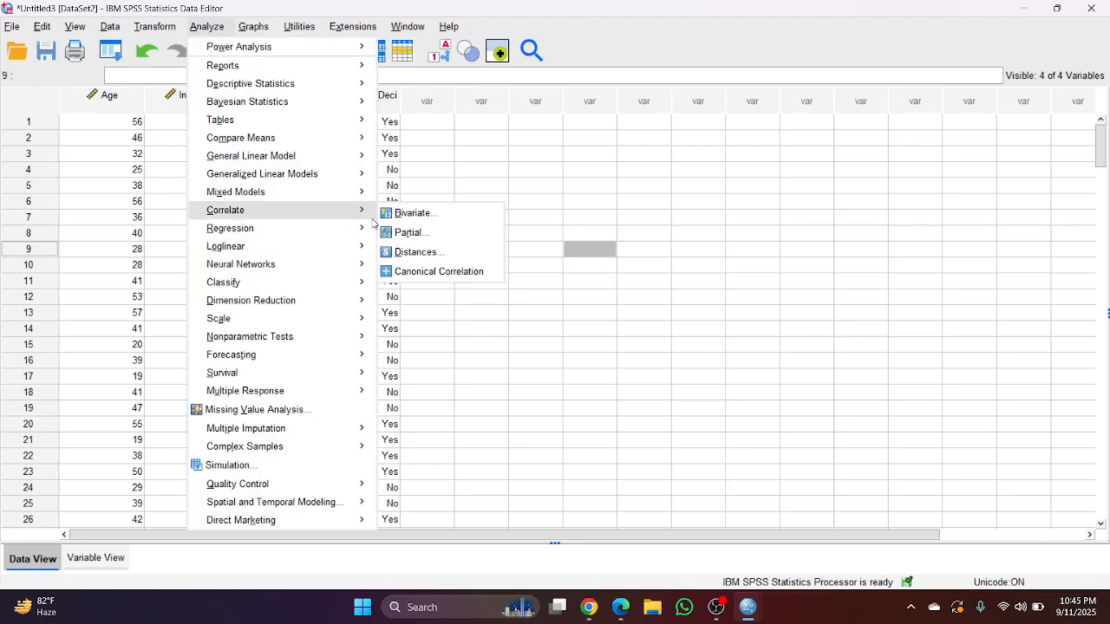
{"action": "mouse_move", "coordinate": [369, 229]}
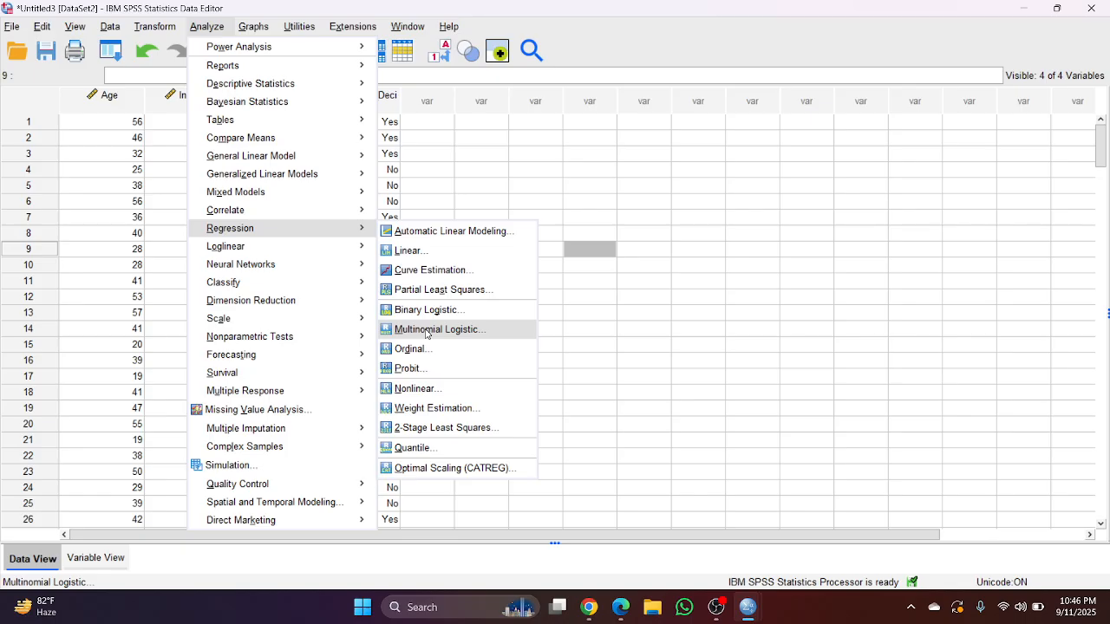
{"action": "left_click", "coordinate": [722, 361]}
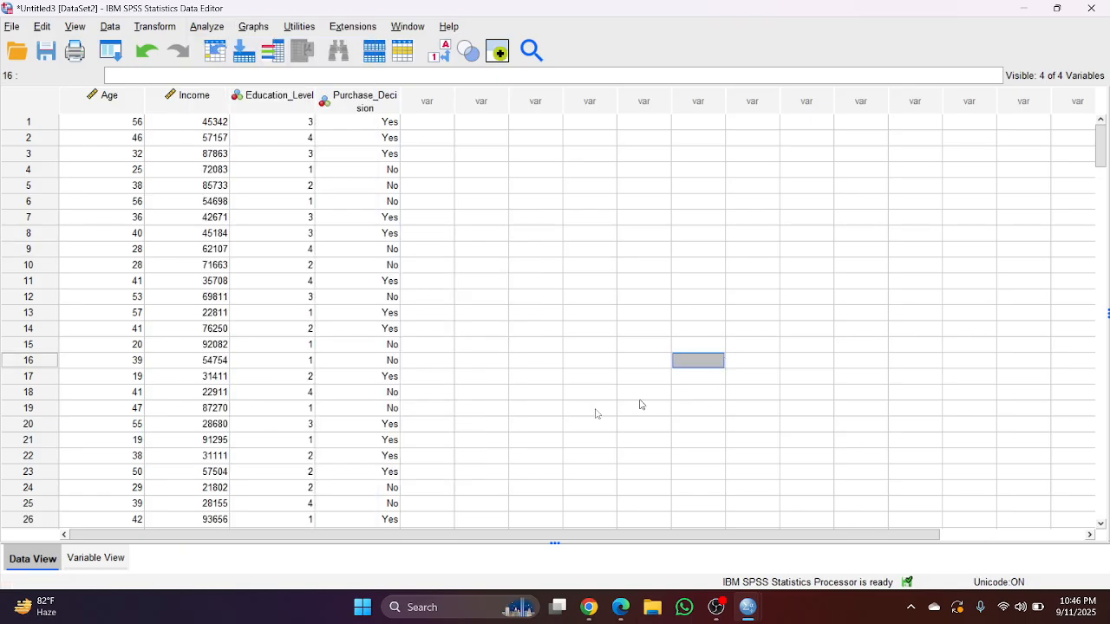
Switch to Microsoft Edge and advance the 14.pdf slides from the logistic regression example to the Reliability Analysis title slide.
{"action": "left_click", "coordinate": [621, 608]}
{"action": "scroll", "coordinate": [633, 457], "scroll_direction": "down", "scroll_amount": 10}
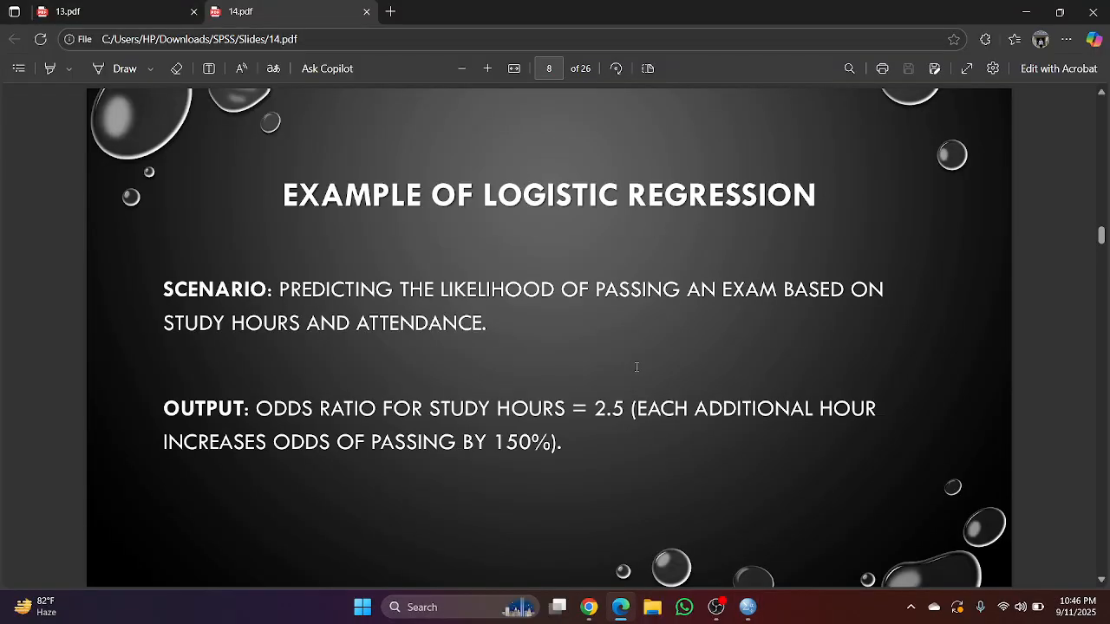
{"action": "scroll", "coordinate": [637, 367], "scroll_direction": "down", "scroll_amount": 2}
{"action": "scroll", "coordinate": [637, 367], "scroll_direction": "up", "scroll_amount": 2}
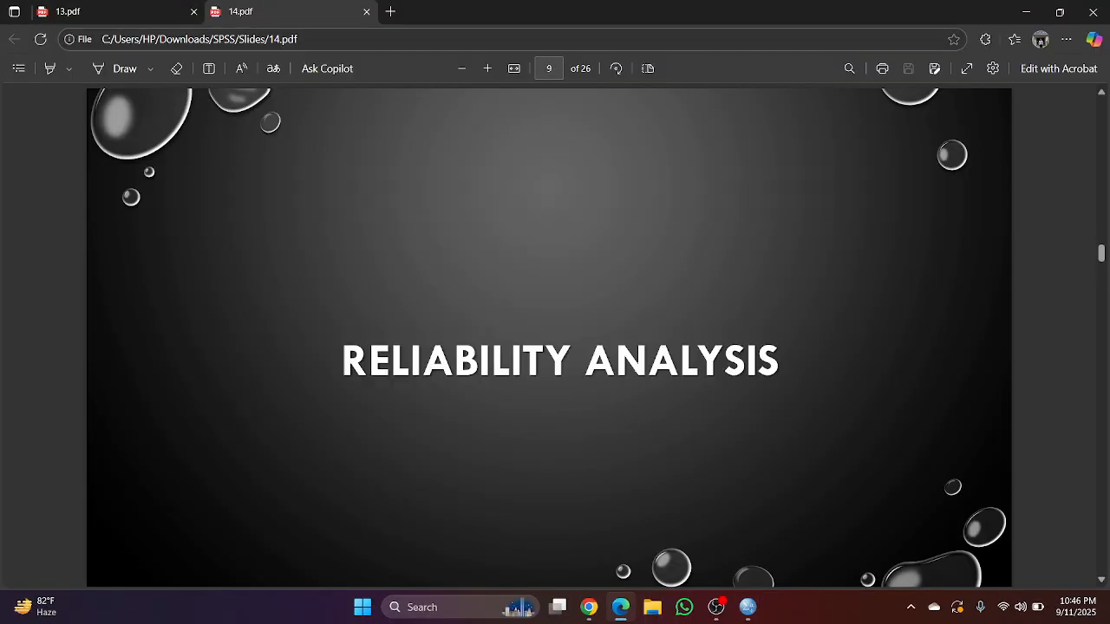